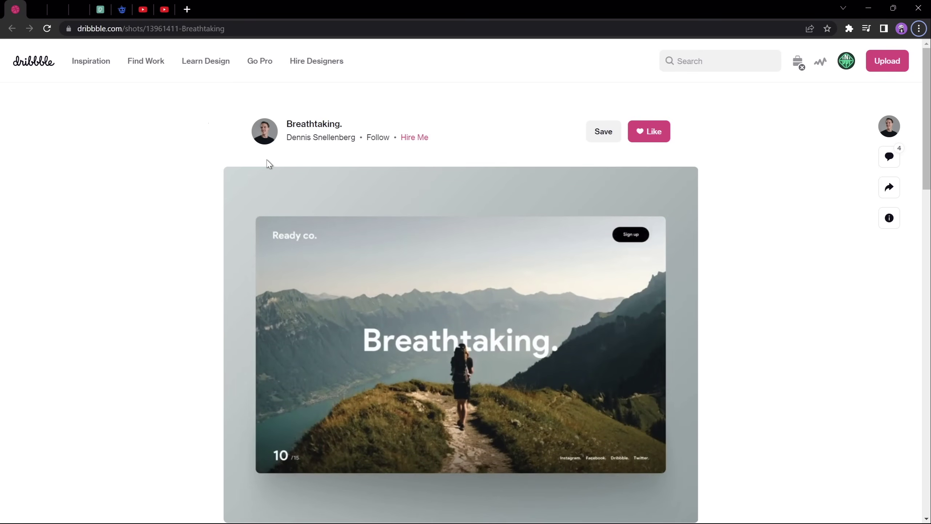
Browse the Unsplash, Pexels and Freepik reference photos of hikers and mountain sunsets
left_click(36, 9)
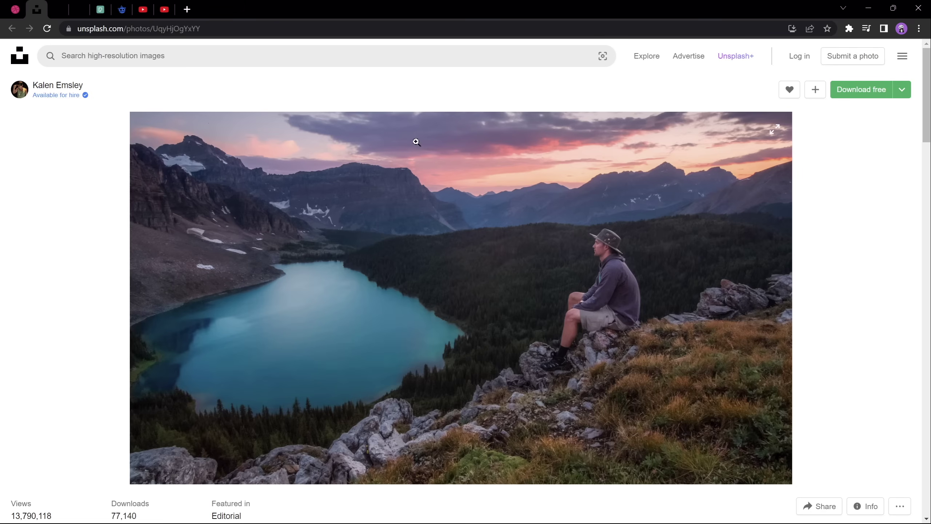
left_click(60, 11)
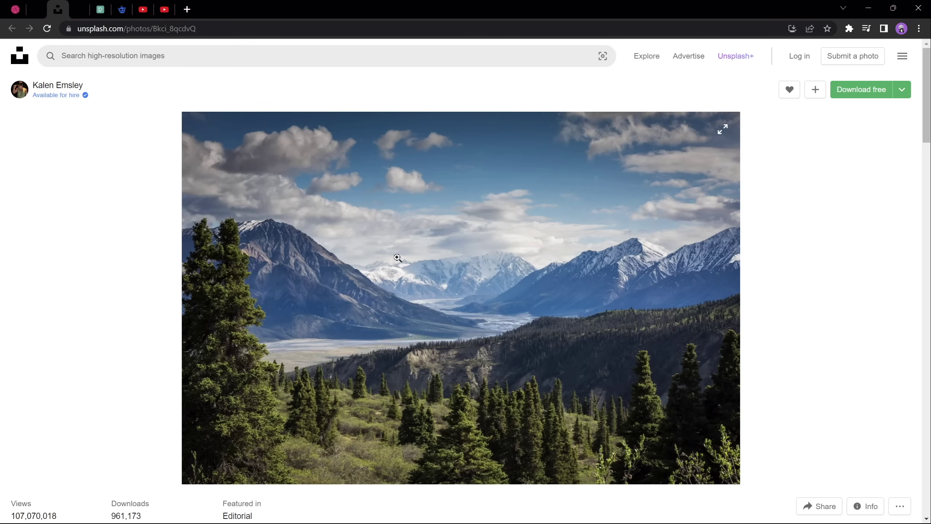
left_click(83, 11)
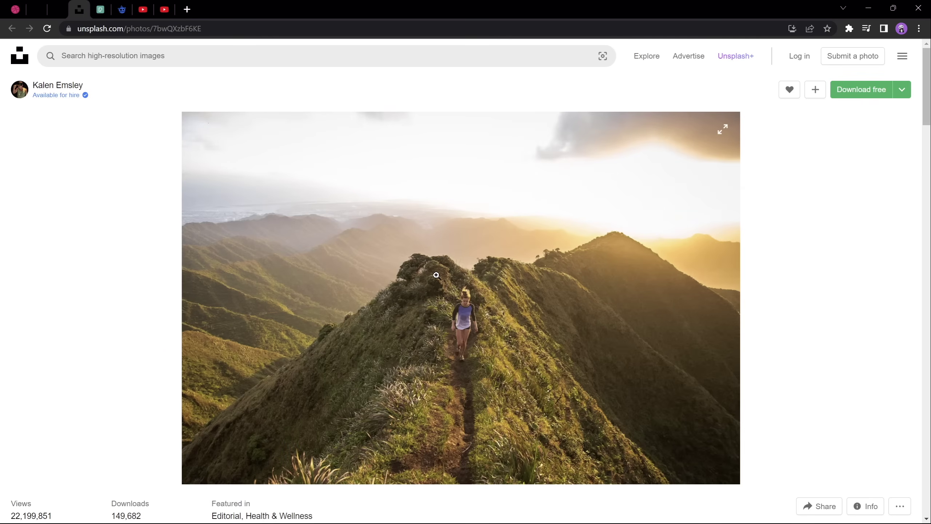
left_click(102, 14)
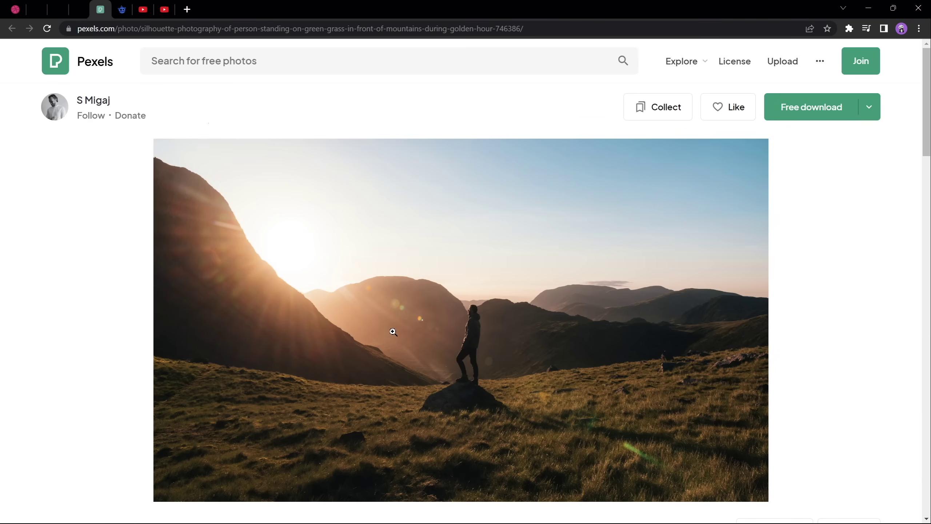
left_click(122, 12)
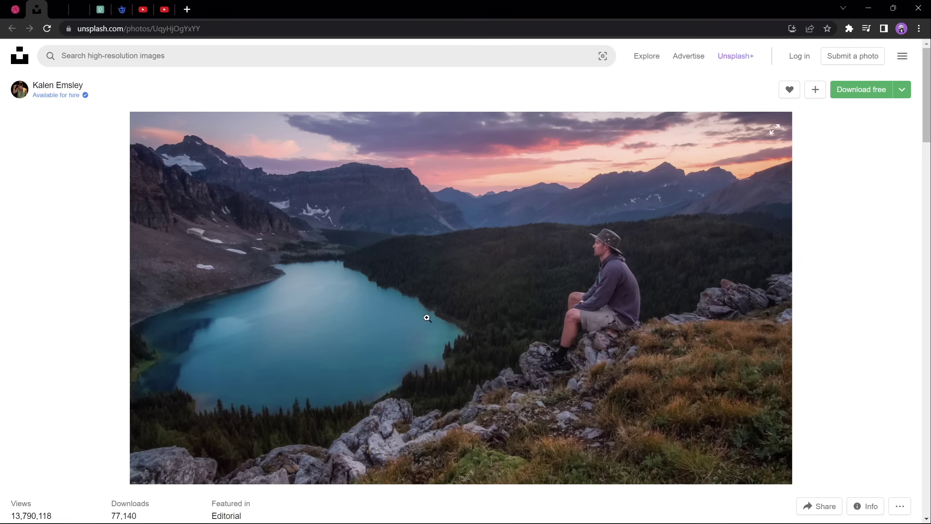
Play, then pause, the PowerPoint 3D scene tutorial video on YouTube
left_click(146, 14)
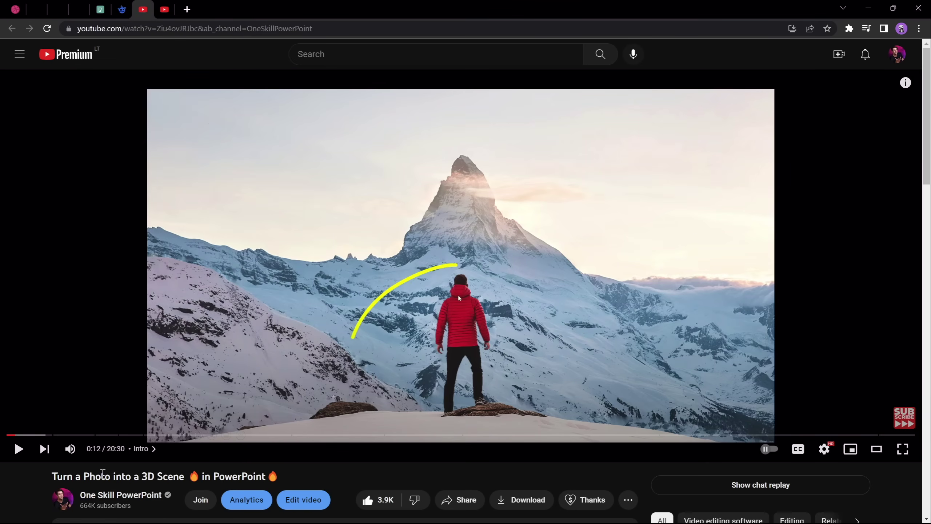
left_click(18, 449)
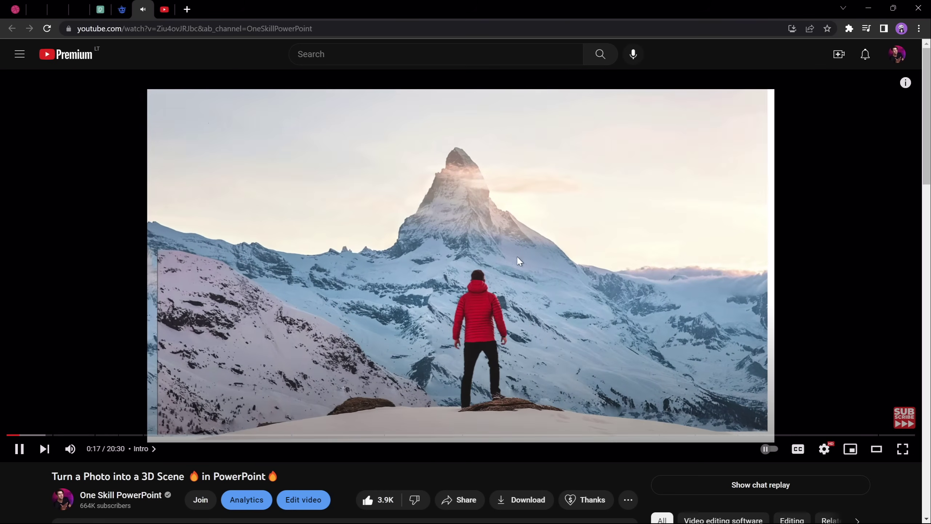
left_click(19, 448)
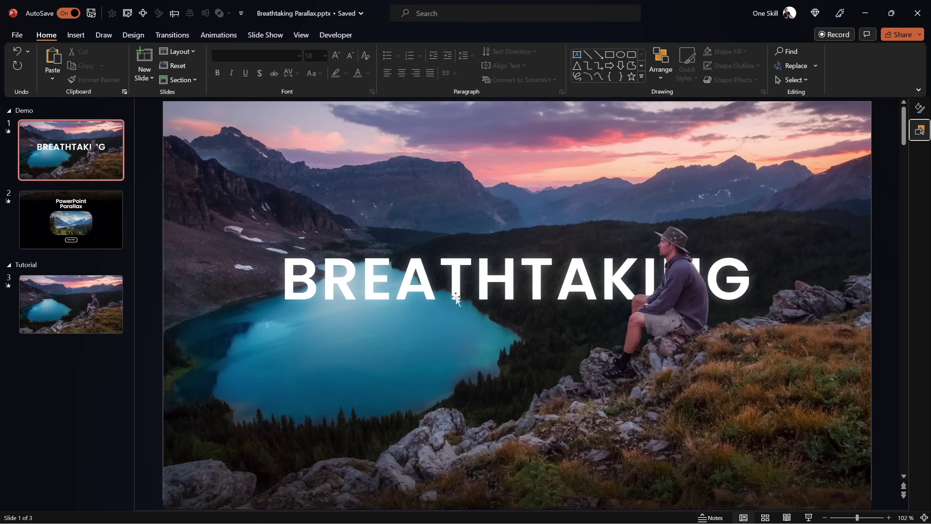
On slide 3, hide all objects in the Selection Pane, then reveal the hiker, lake, mountains and sky layers
left_click(99, 303)
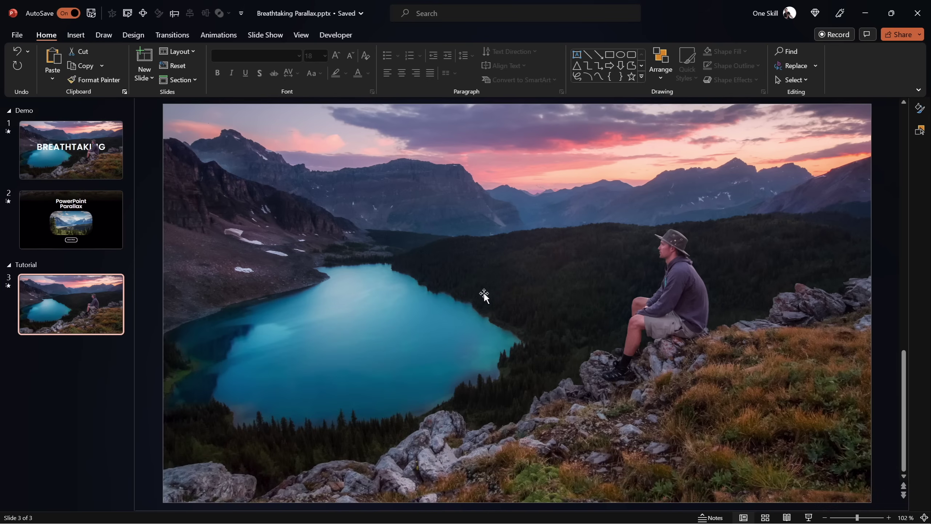
left_click(920, 130)
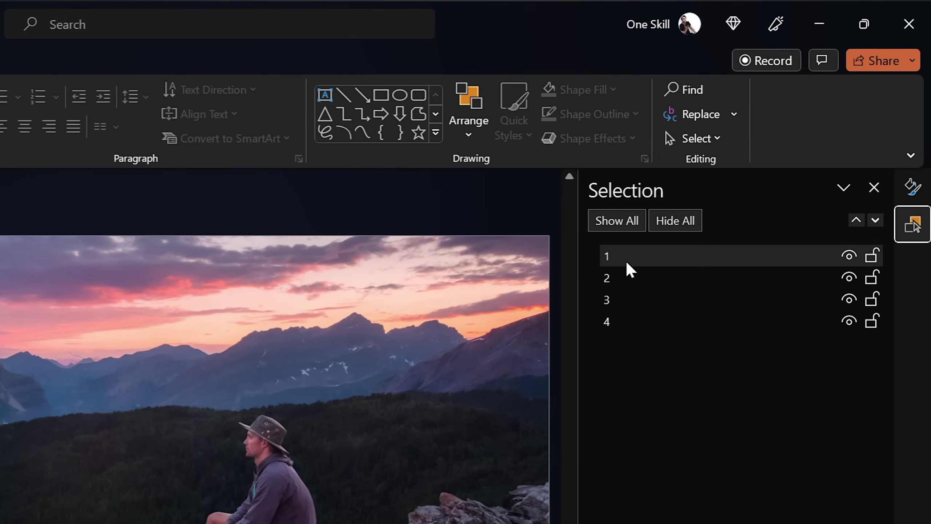
left_click(675, 220)
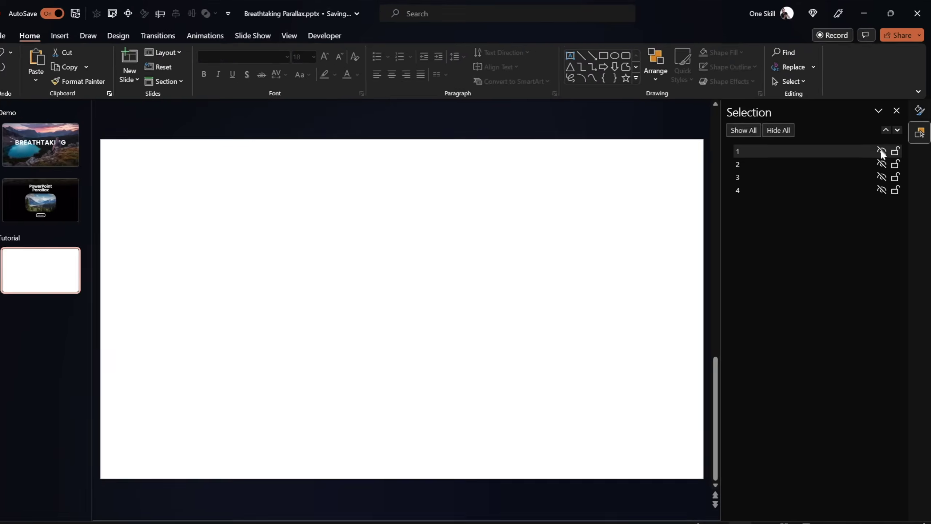
left_click(850, 254)
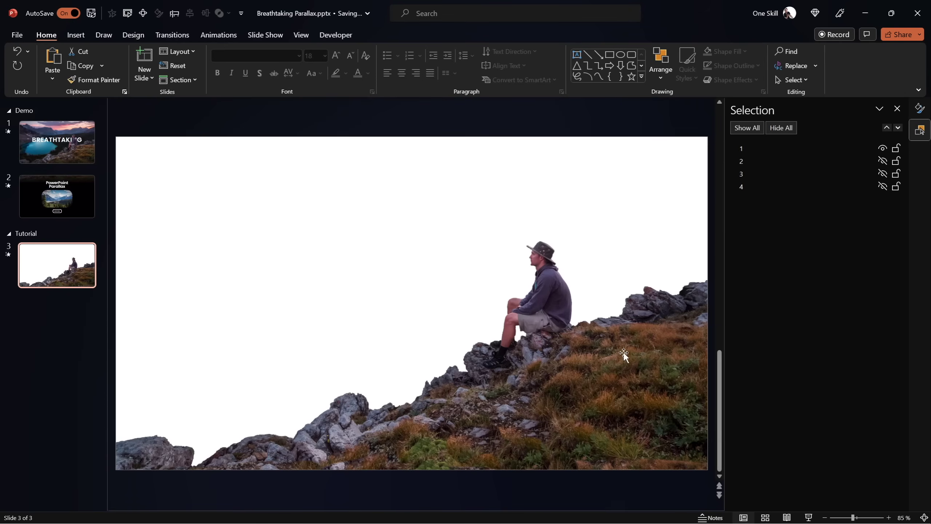
left_click(882, 161)
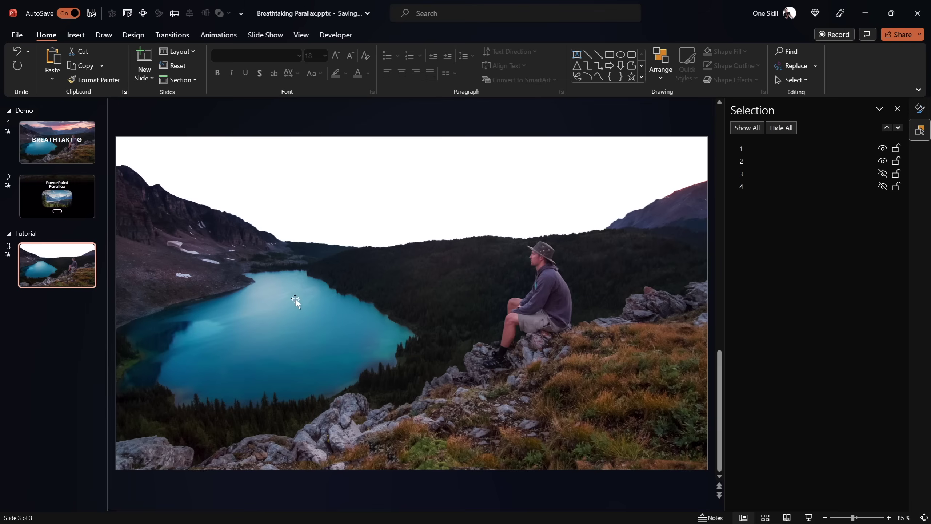
left_click(883, 173)
left_click(882, 186)
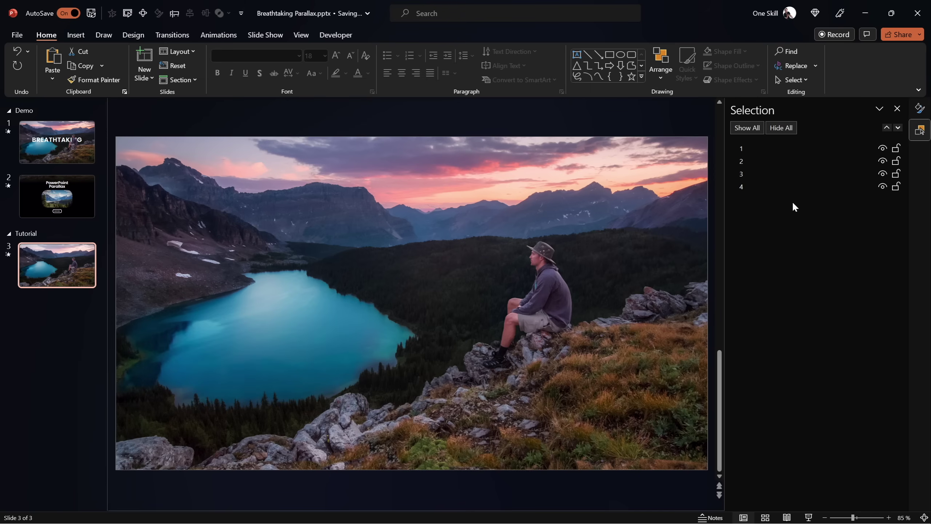
Hide all layers again, then show the sky, mountains, lake and hiker in order
left_click(781, 127)
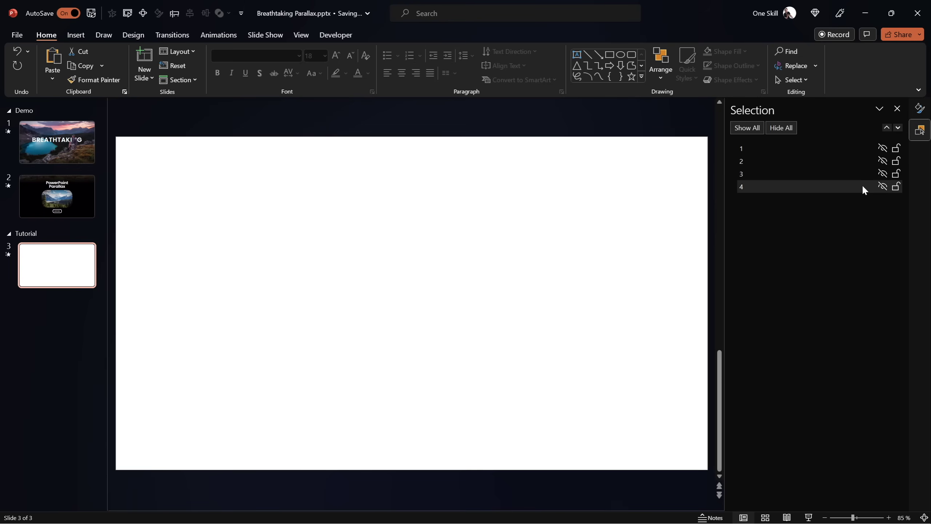
left_click(883, 186)
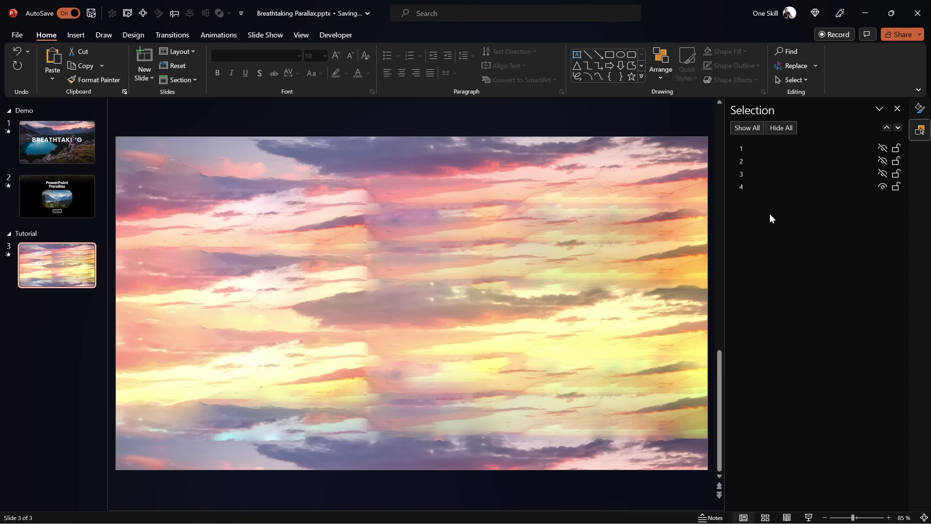
left_click(883, 173)
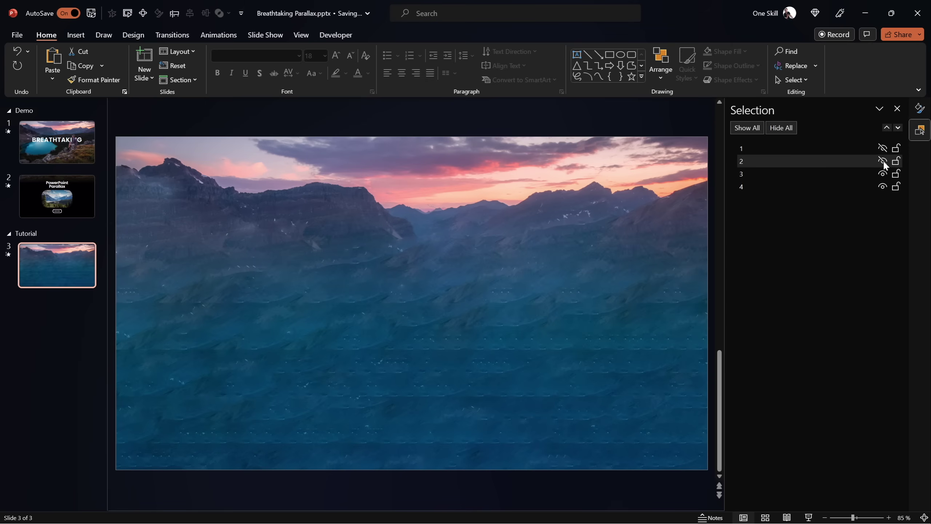
left_click(884, 160)
left_click(883, 148)
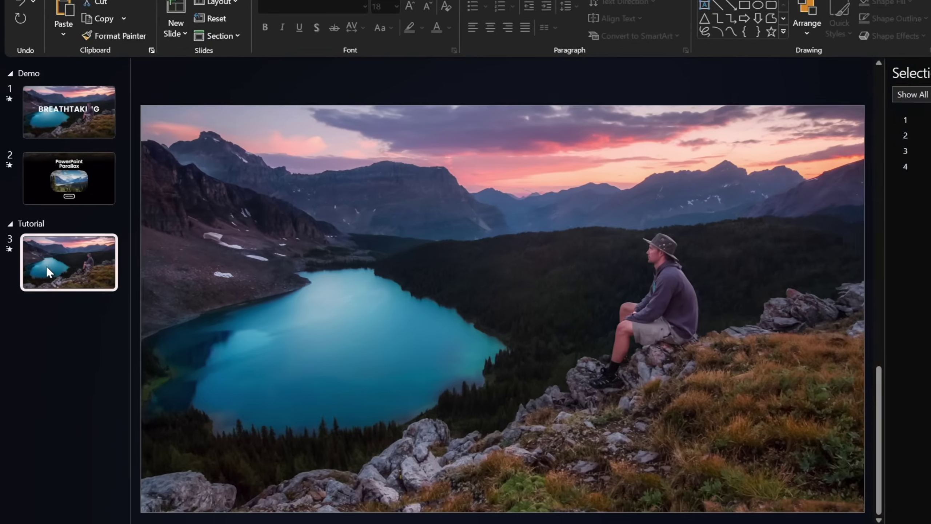
Duplicate slide 3 as a new slide 4 and close the Selection Pane
right_click(39, 267)
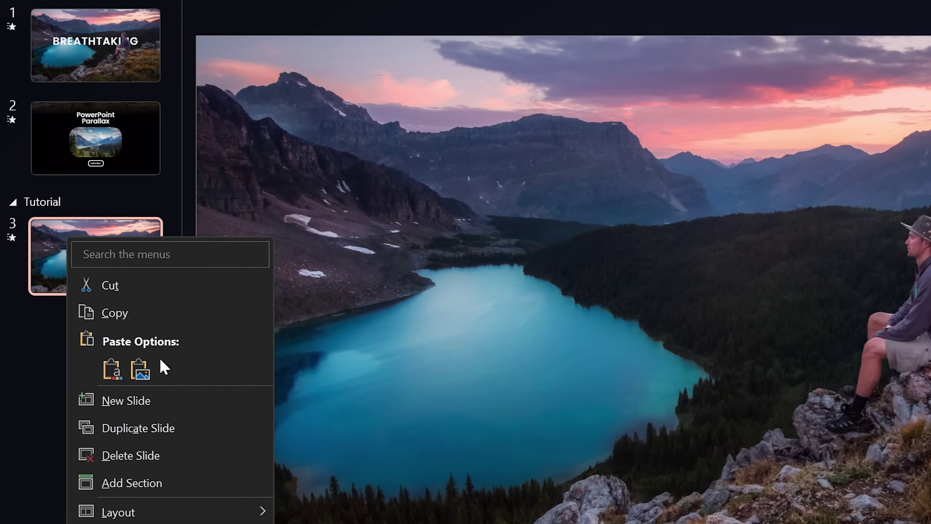
left_click(153, 428)
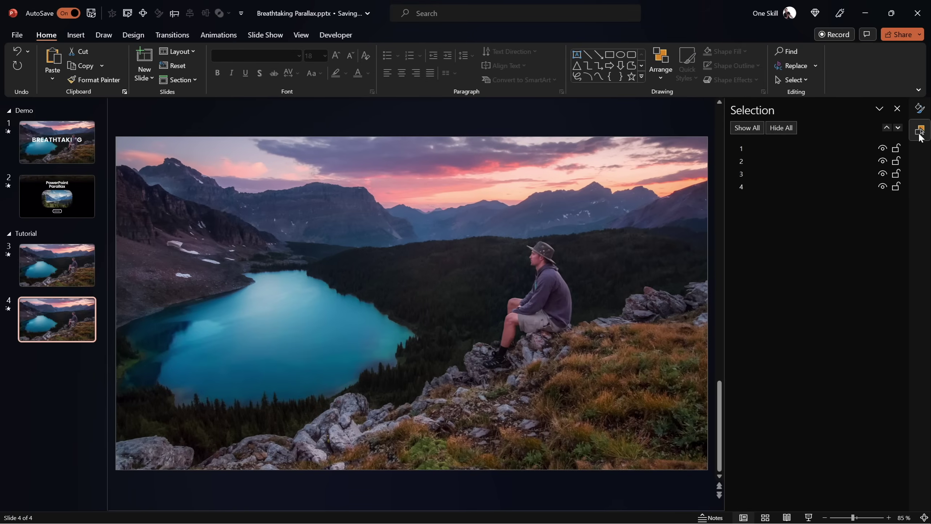
left_click(921, 134)
On slide 4, move the hiker picture straight up above the lake layer
scroll(572, 273, "down", 3)
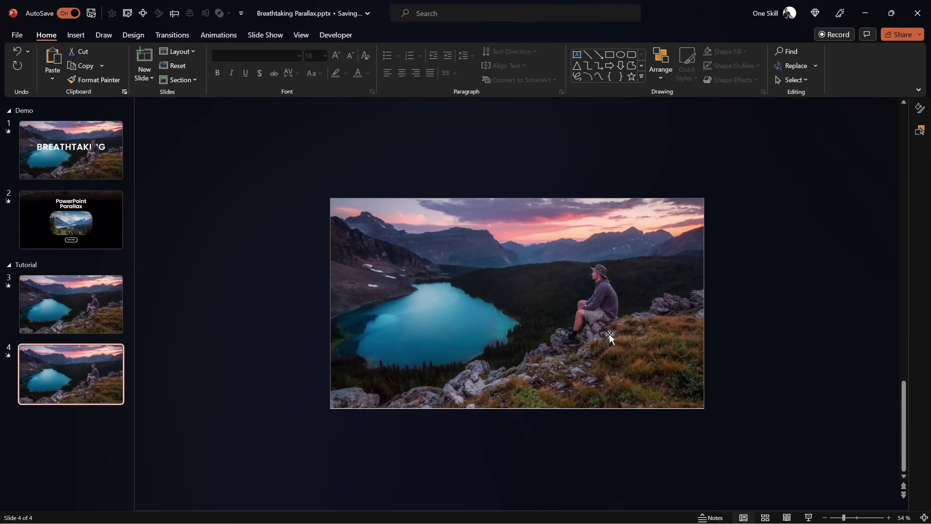
left_click(619, 357)
left_click_drag(661, 374, 665, 156)
key("Escape")
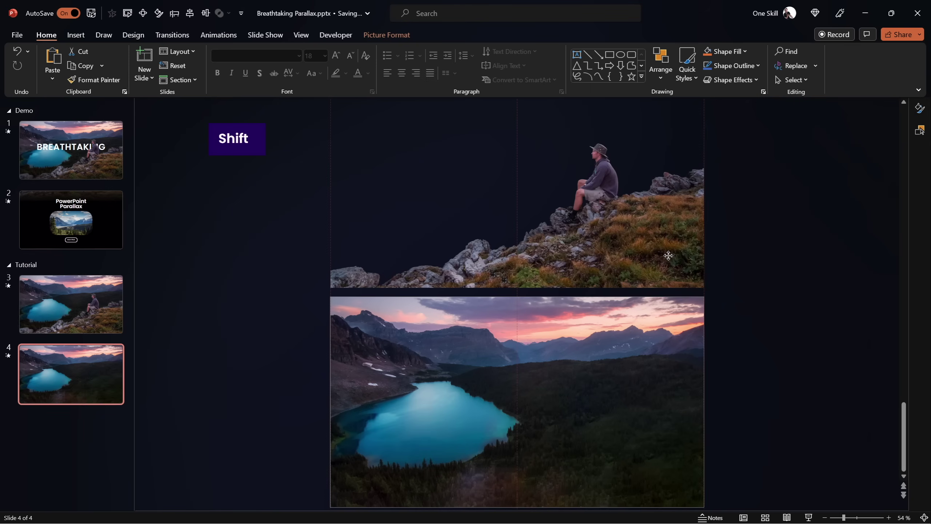
left_click_drag(668, 261, 667, 265)
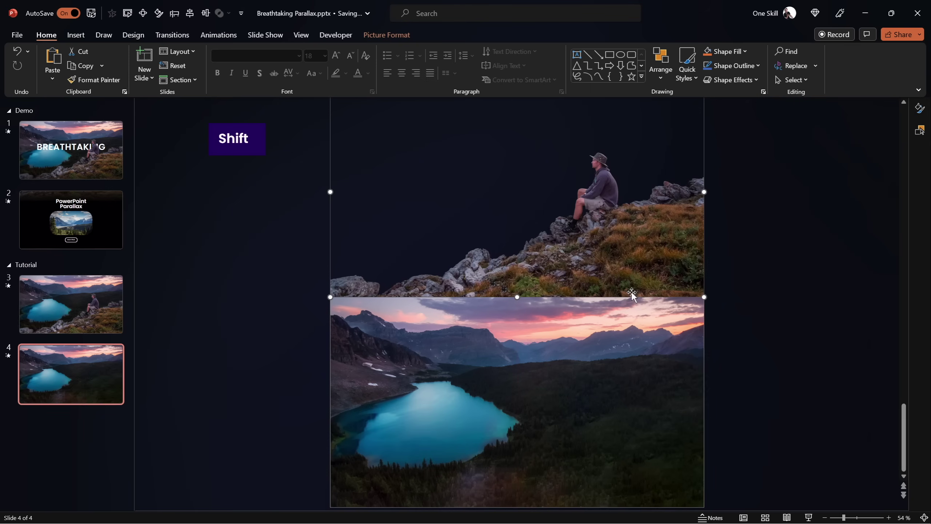
Move the lake and mountains pictures upward so the layers form stacked bands
left_click(660, 425)
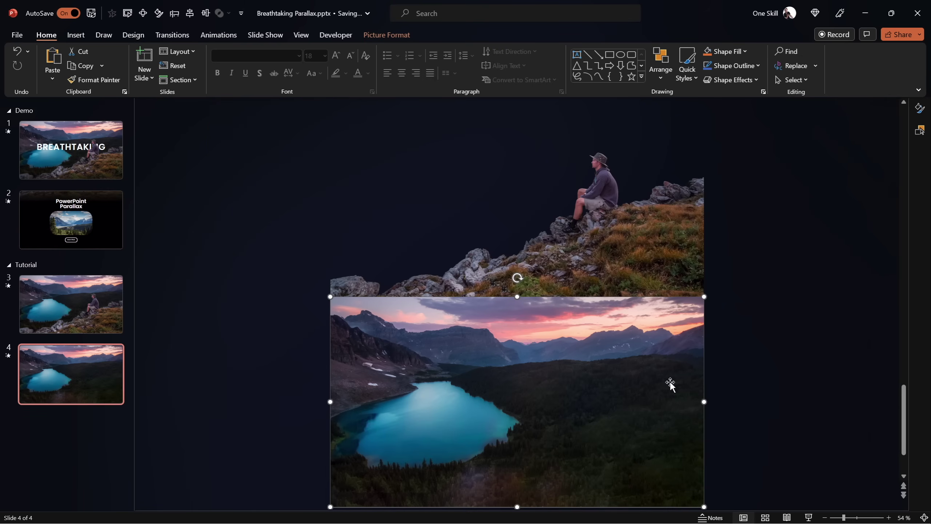
left_click_drag(659, 419, 683, 320)
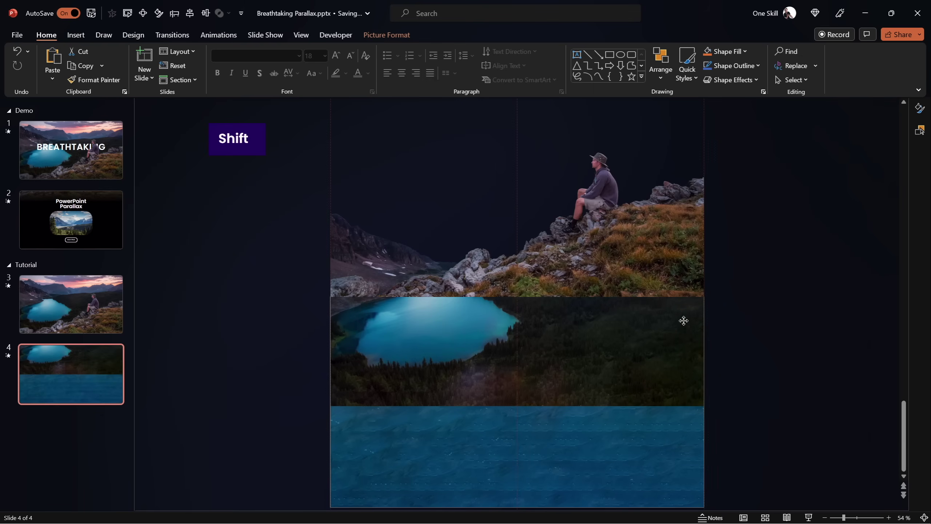
left_click(683, 317)
left_click(773, 359)
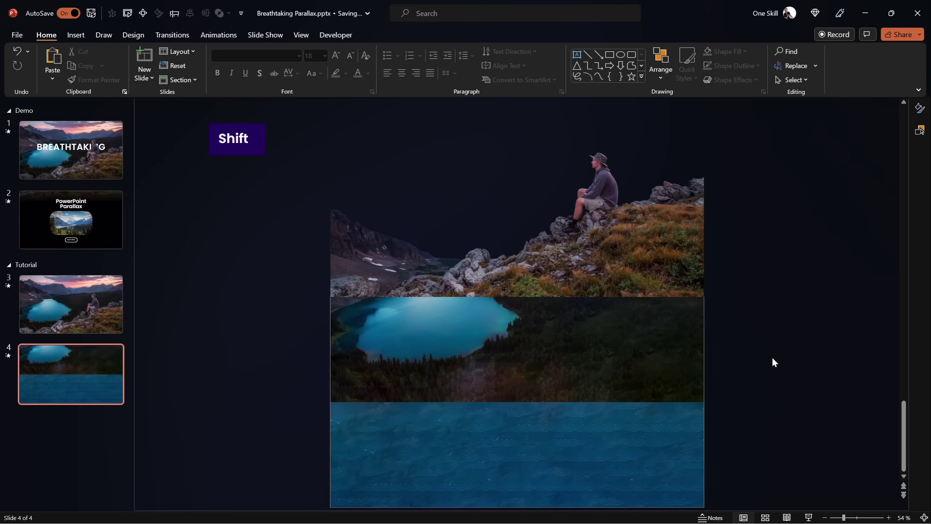
left_click(660, 449)
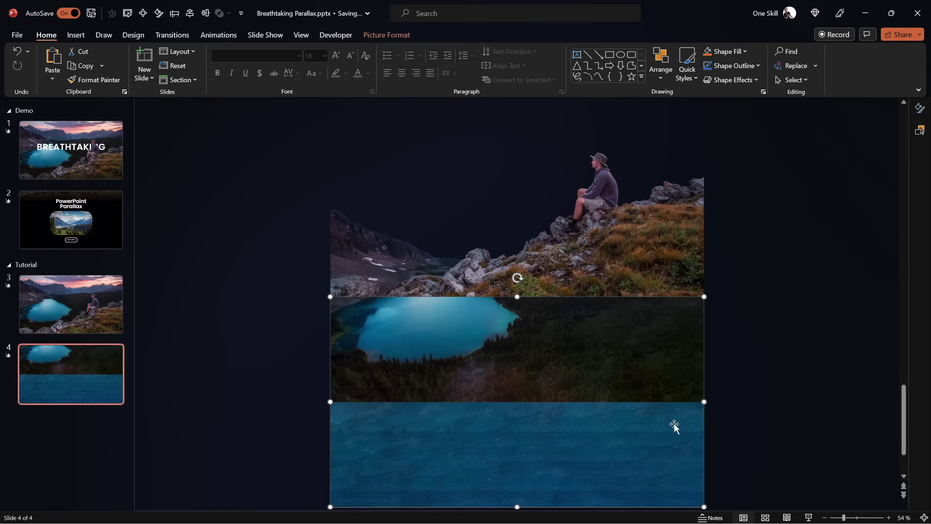
left_click_drag(674, 460, 680, 428)
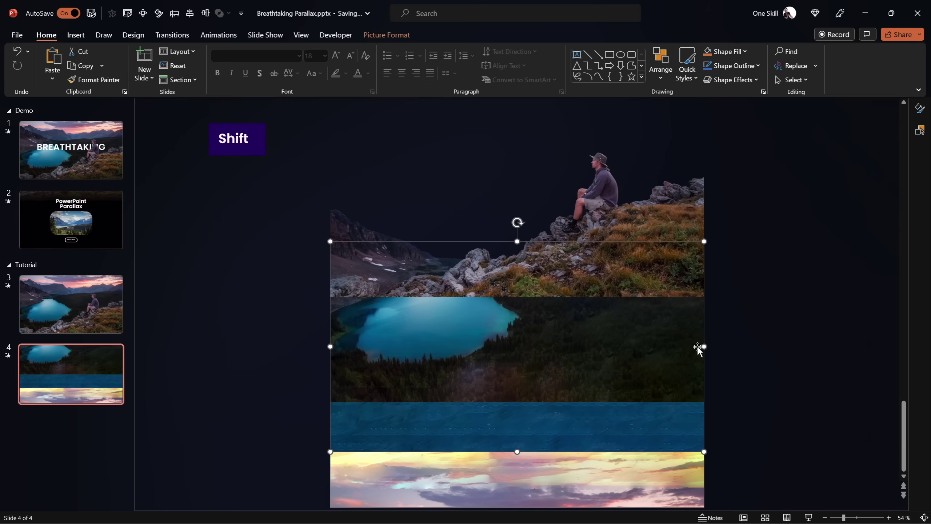
left_click(735, 351)
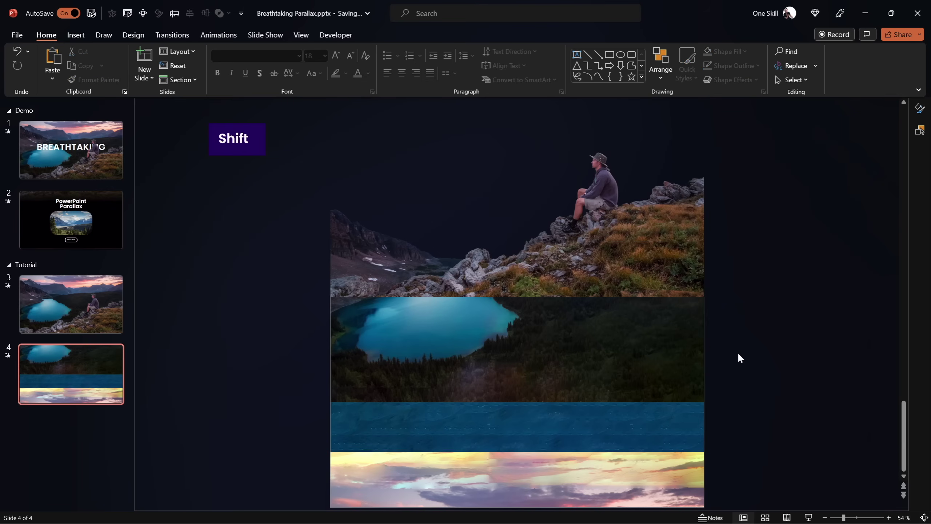
Give slide 4 a Morph transition with a duration of 3 seconds
left_click(171, 37)
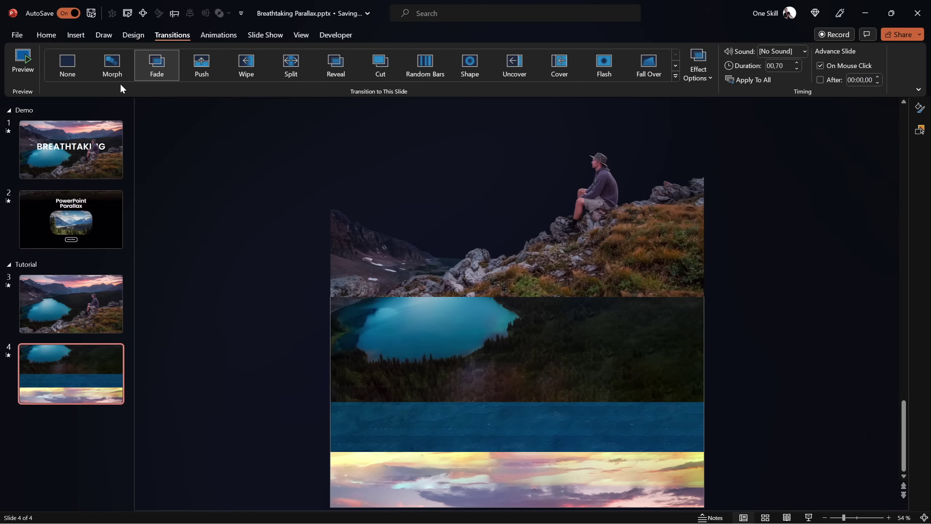
left_click(107, 67)
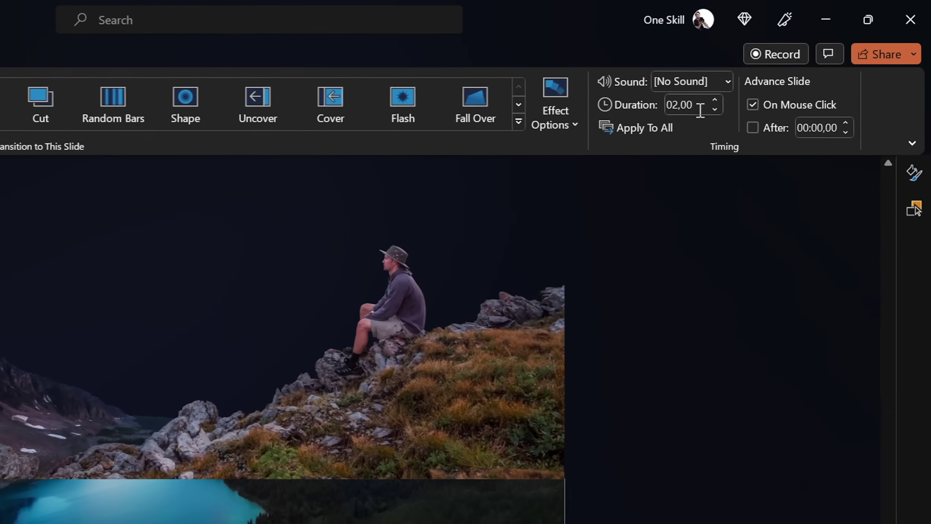
double_click(768, 76)
type("3")
key("Return")
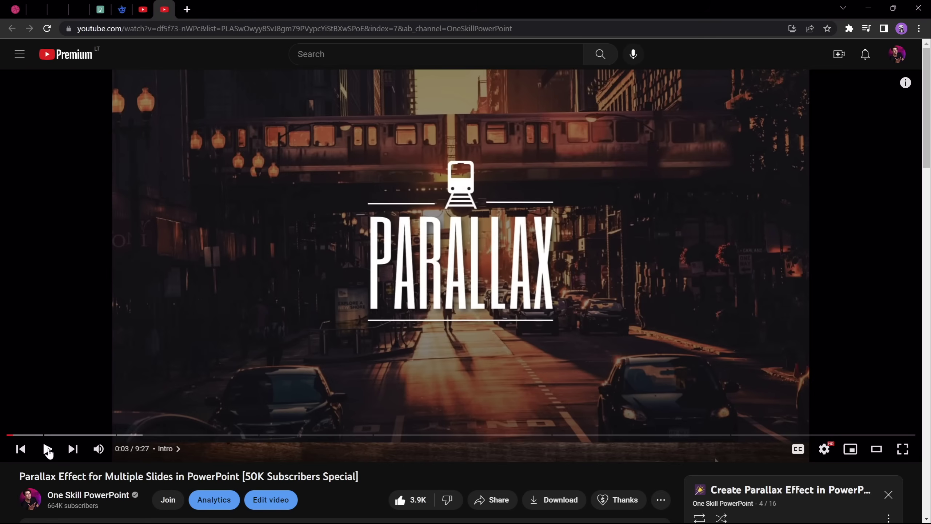
left_click(45, 447)
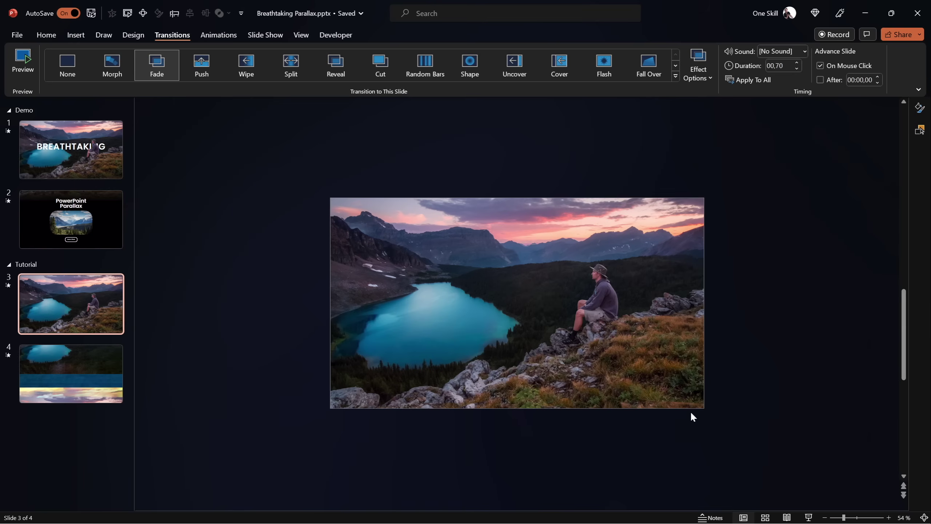
left_click(925, 518)
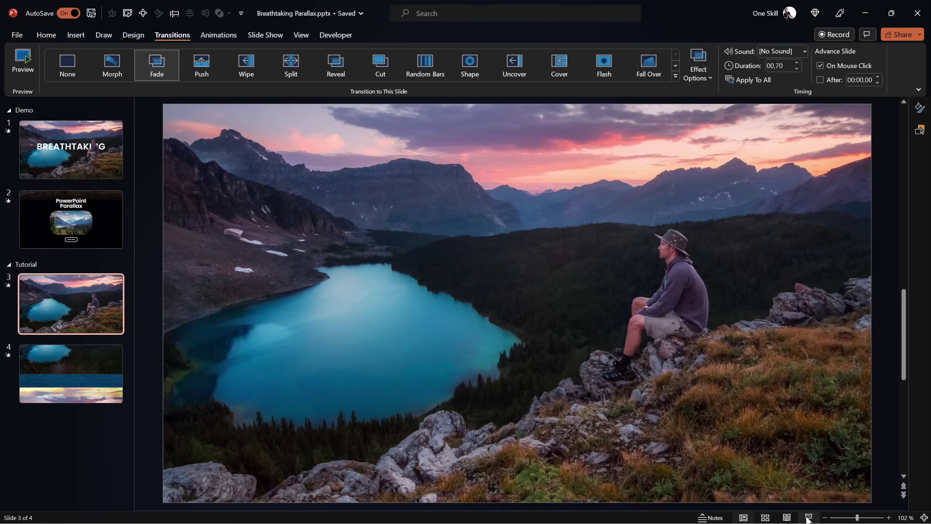
key("shift+F5")
key("Right")
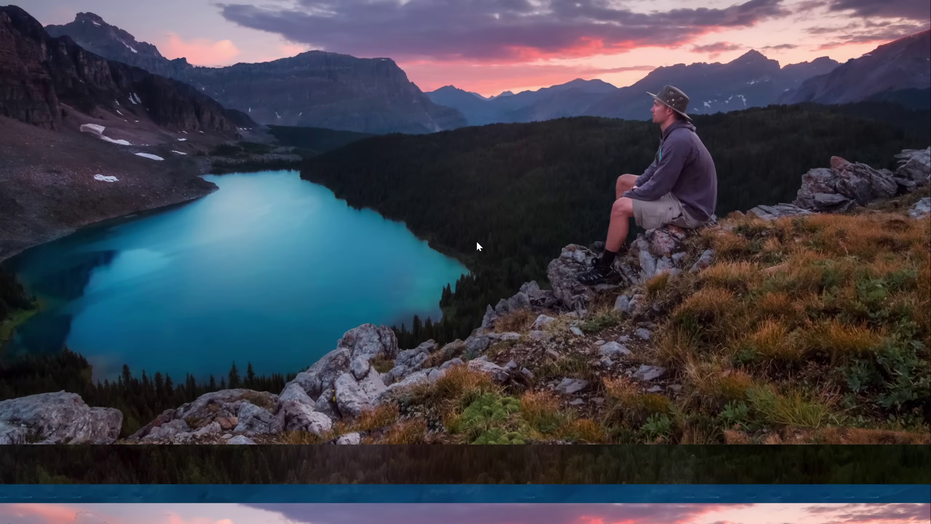
key("Escape")
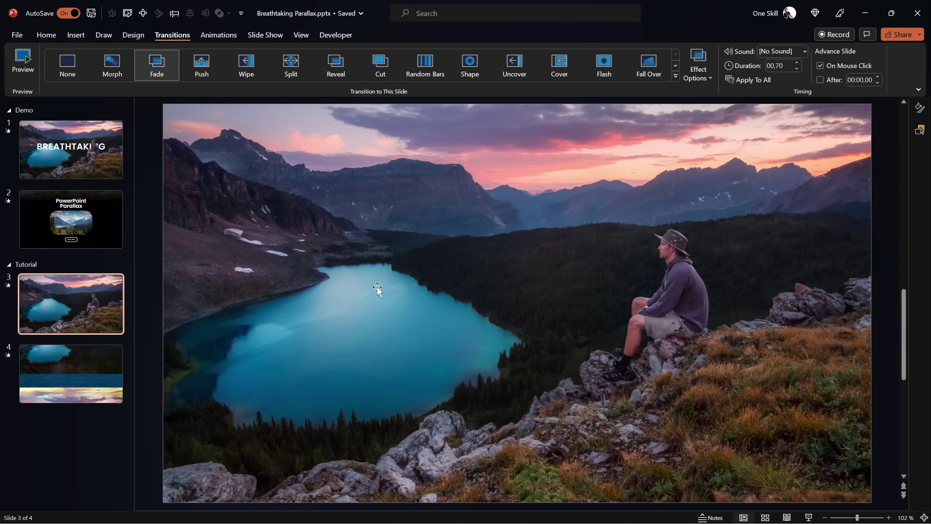
Draw a slide-sized rectangle on slide 3 with black fill and black outline
left_click(77, 37)
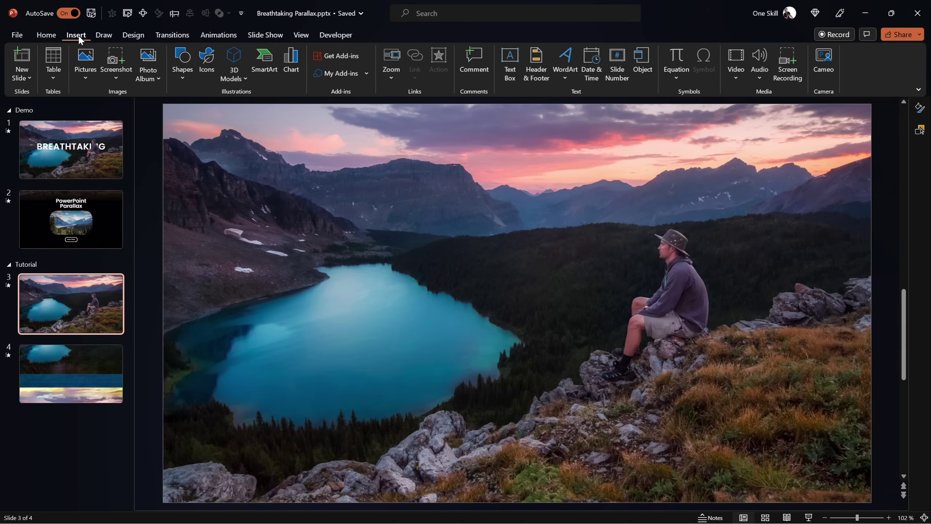
left_click(187, 83)
left_click(210, 108)
left_click_drag(223, 129, 165, 106)
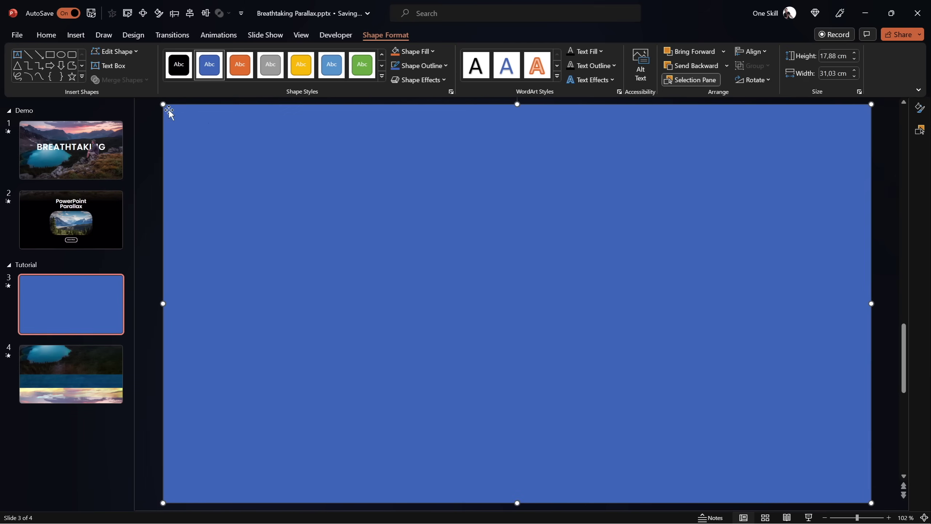
left_click(426, 51)
left_click(403, 94)
left_click(421, 65)
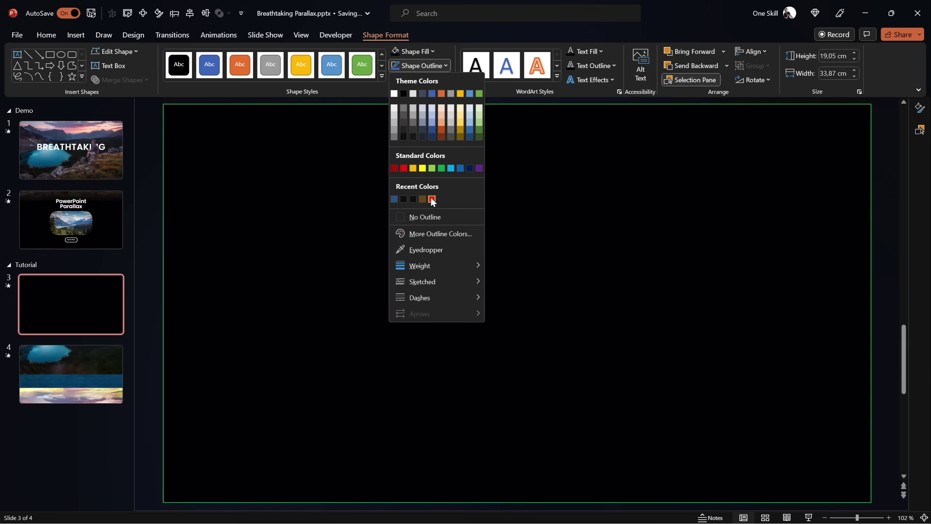
left_click(413, 199)
Move the black rectangle directly beneath the lake photo, select it, and go to slide 4
left_click_drag(857, 518, 842, 518)
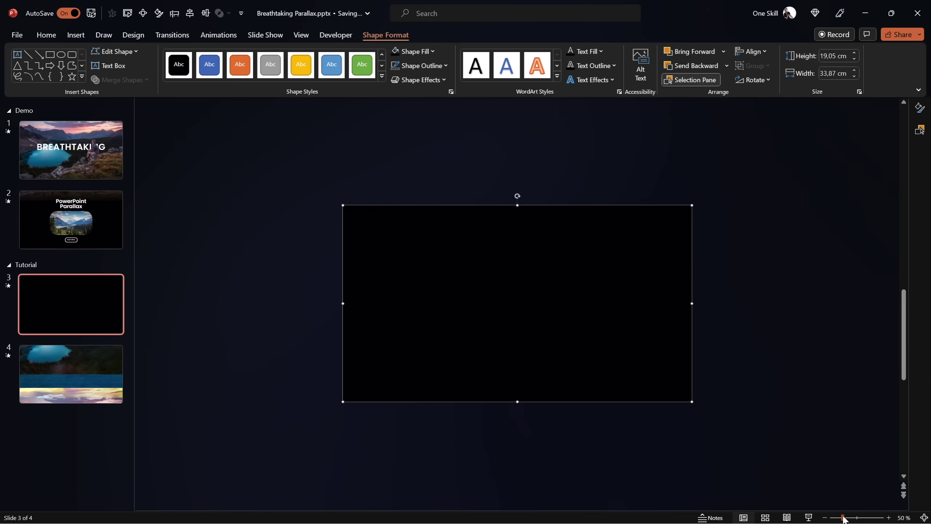
left_click_drag(619, 230, 603, 437)
scroll(603, 439, "down", 3)
left_click_drag(625, 350, 623, 329)
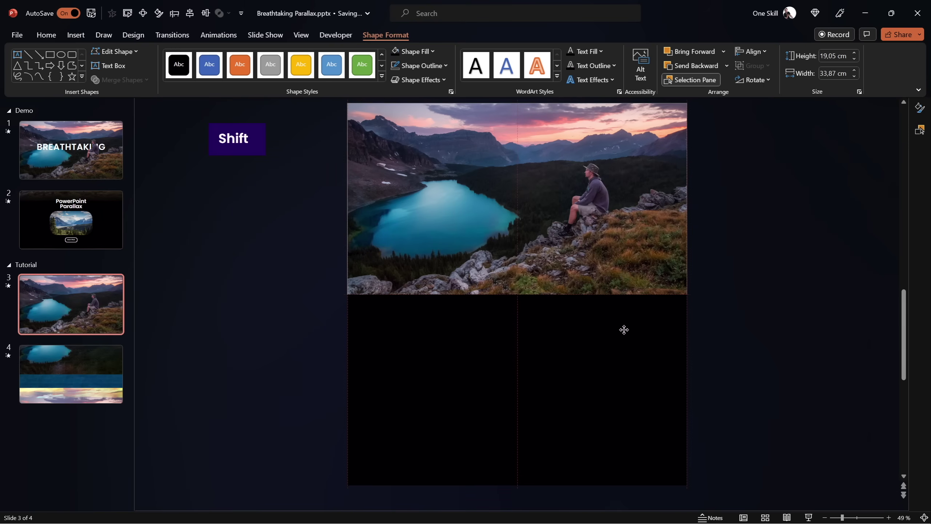
scroll(623, 329, "up", 1)
left_click(718, 309)
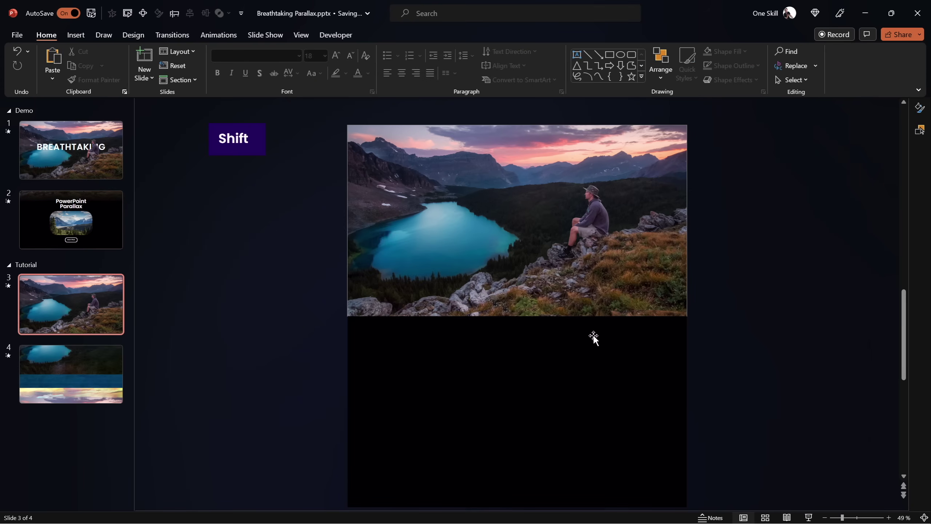
left_click(564, 340)
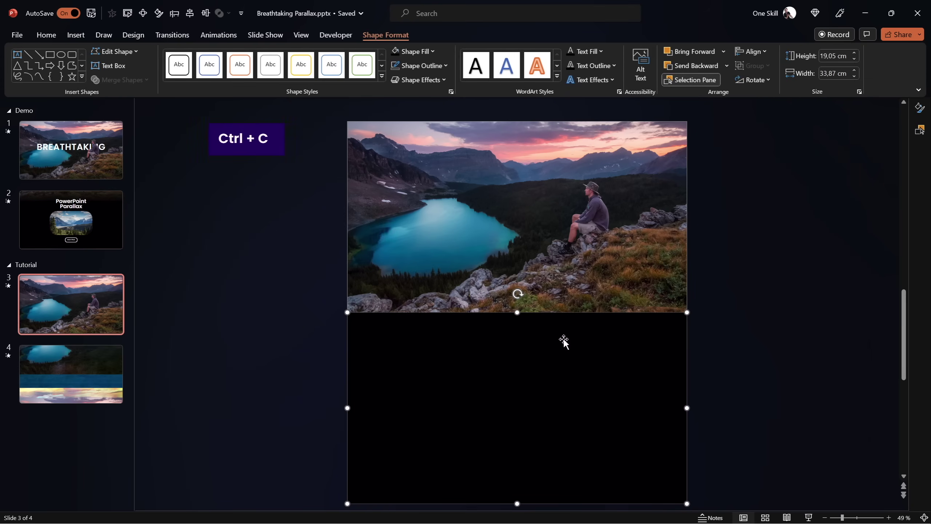
left_click(95, 366)
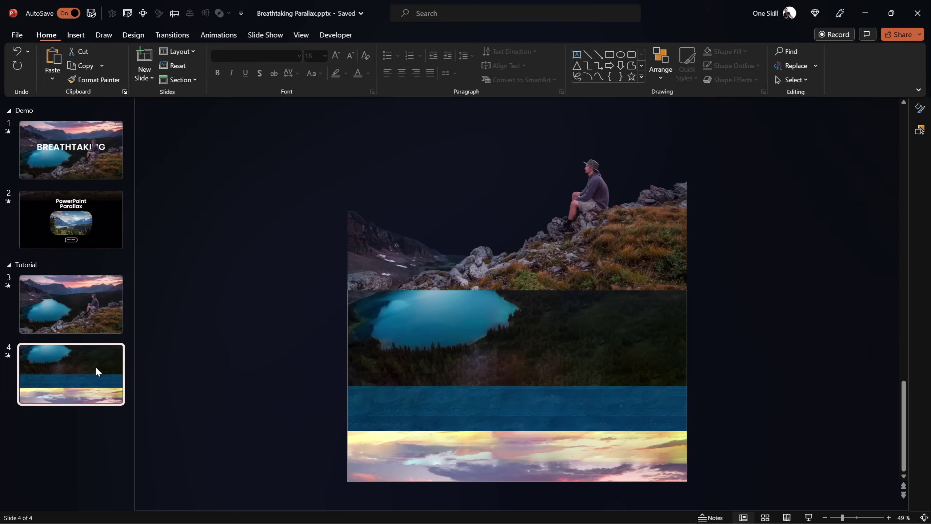
Paste the black rectangle onto slide 4, align it, and preview the slideshow from slide 3
key("ctrl+v")
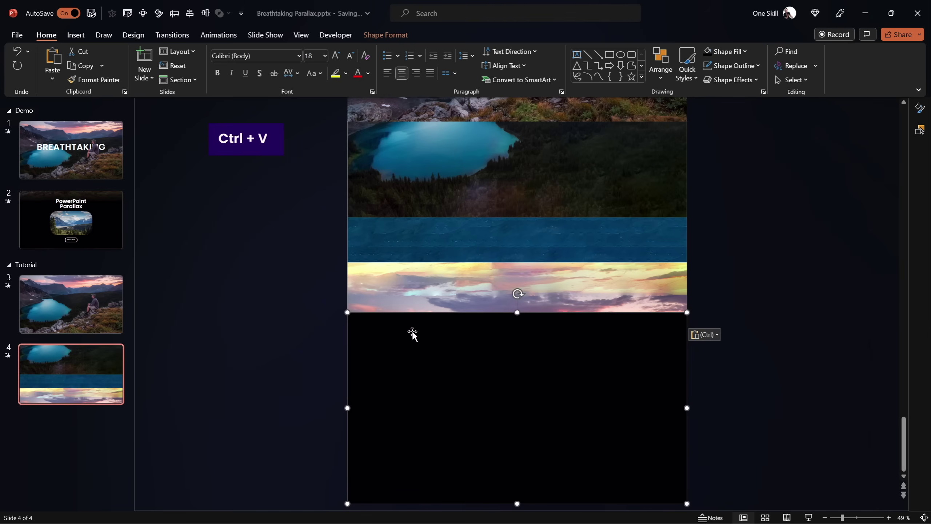
left_click_drag(431, 373, 426, 395)
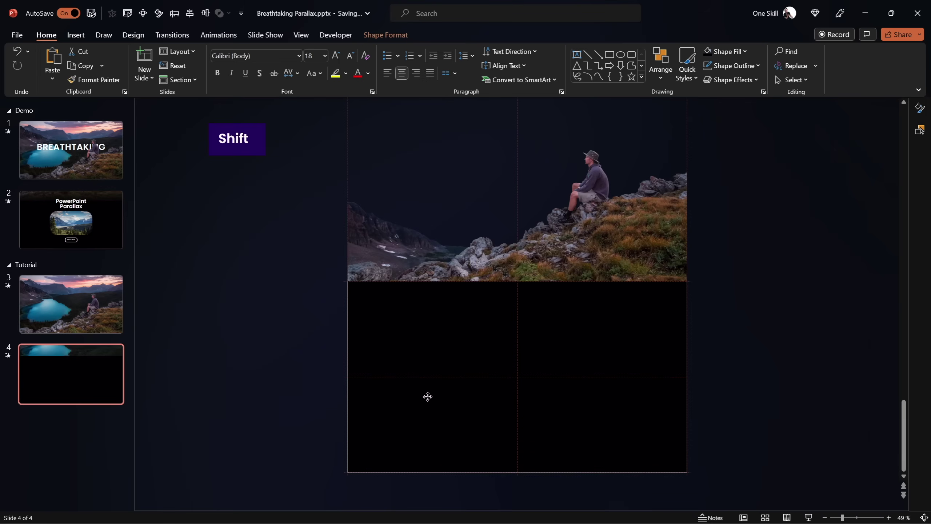
left_click(87, 304)
left_click(808, 517)
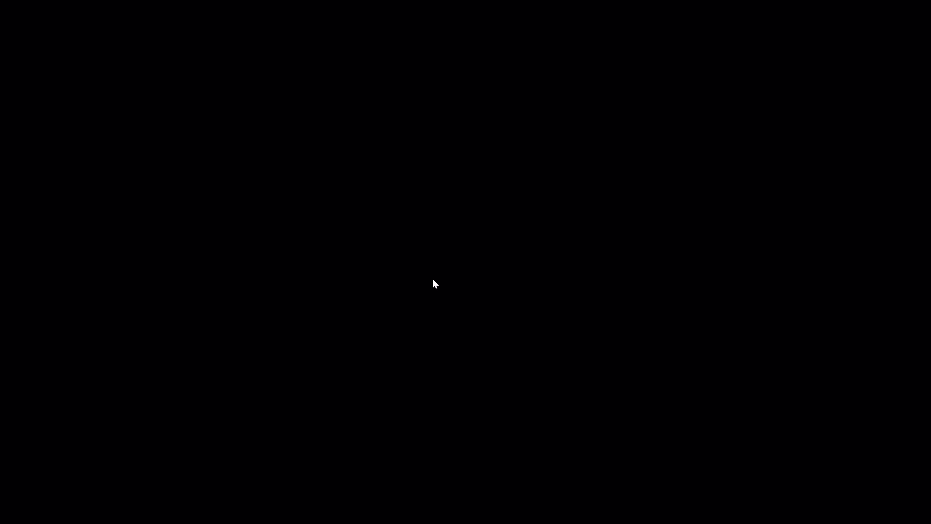
key("Escape")
left_click(70, 305)
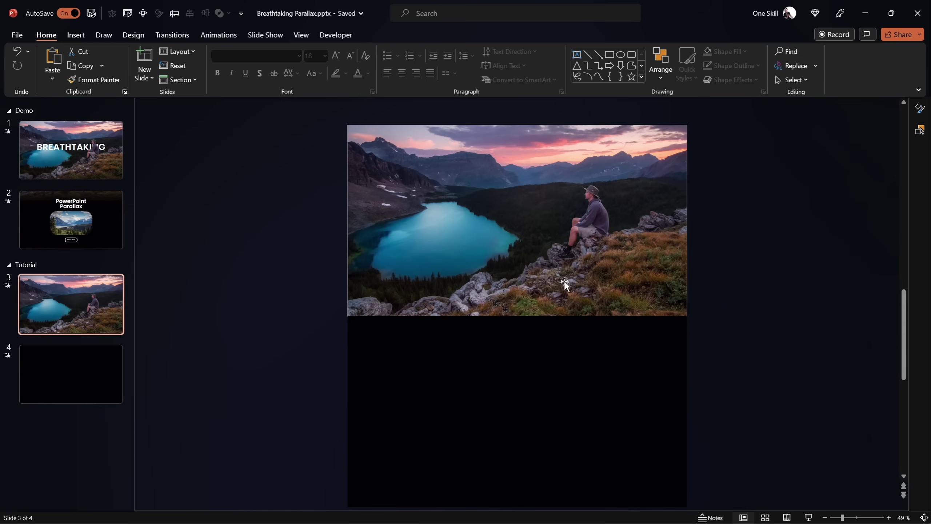
Crop the lake photo's bottom edge down to a 21,99 cm height, then select the black rectangle
left_click(576, 290)
left_click_drag(844, 518, 849, 517)
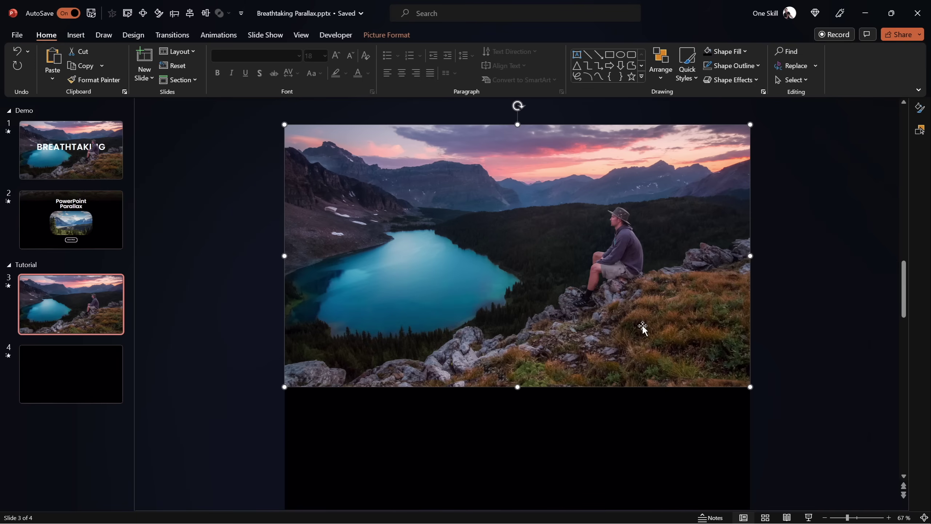
left_click(387, 34)
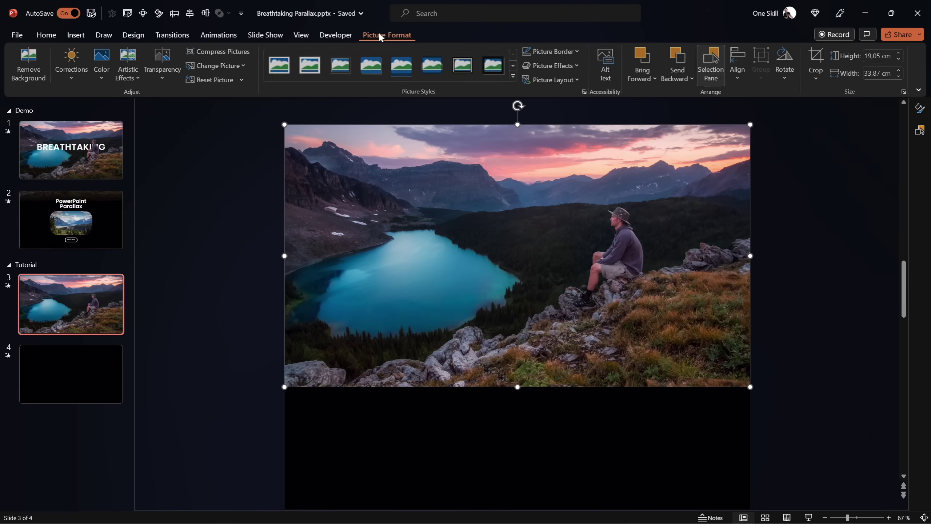
left_click(817, 58)
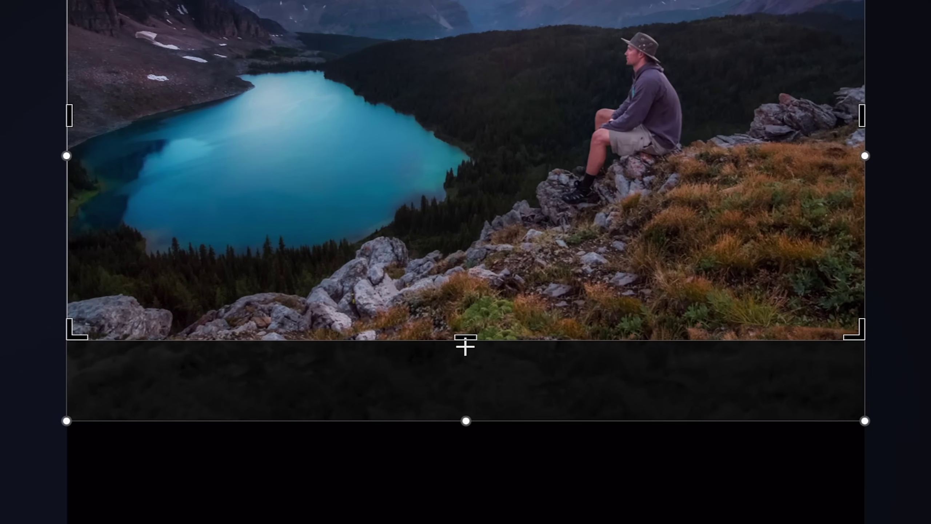
left_click_drag(466, 346, 474, 382)
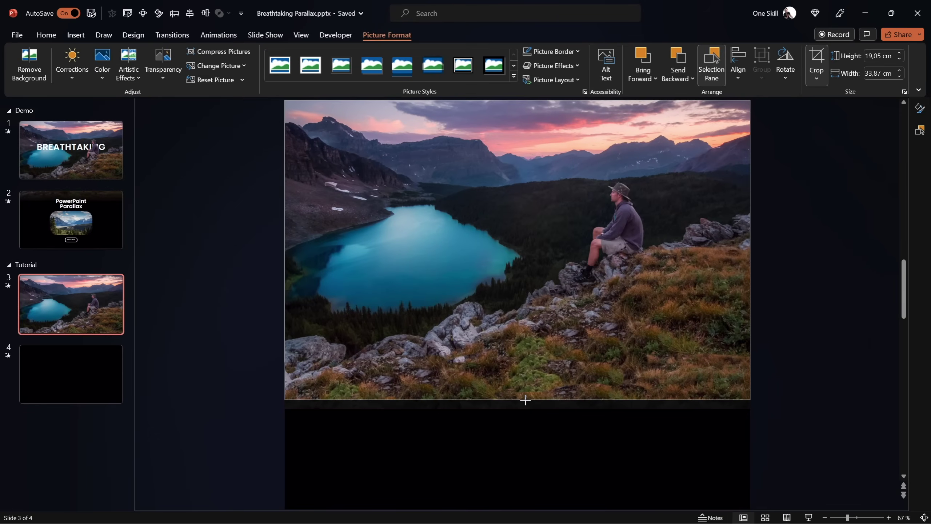
left_click_drag(525, 400, 524, 402)
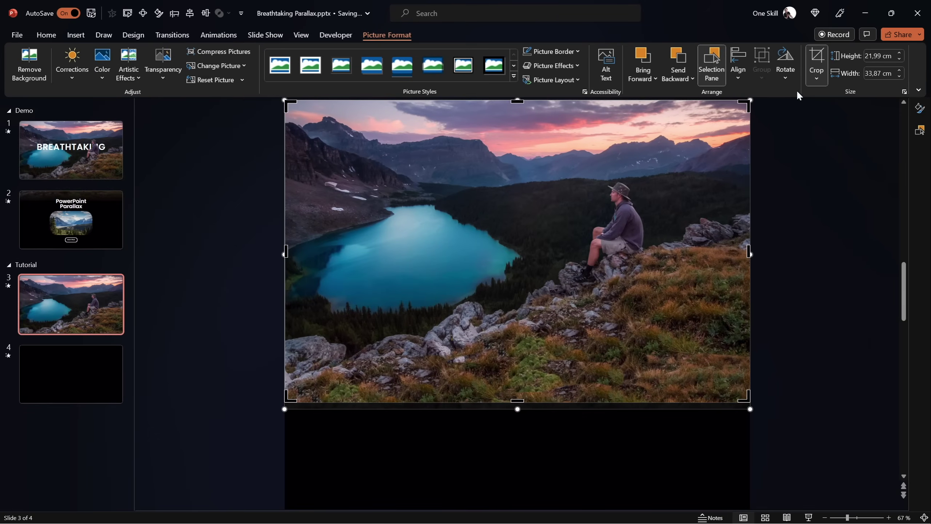
left_click(817, 59)
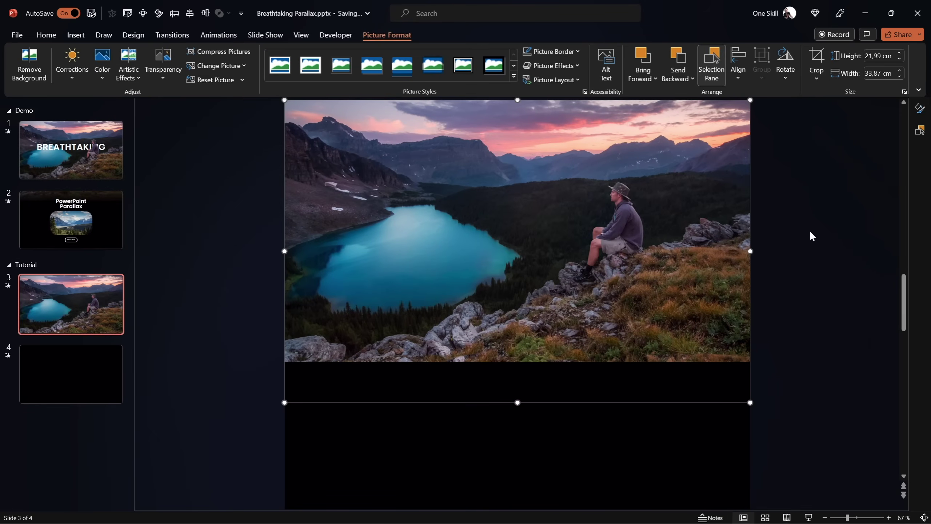
left_click(759, 378)
left_click(554, 399)
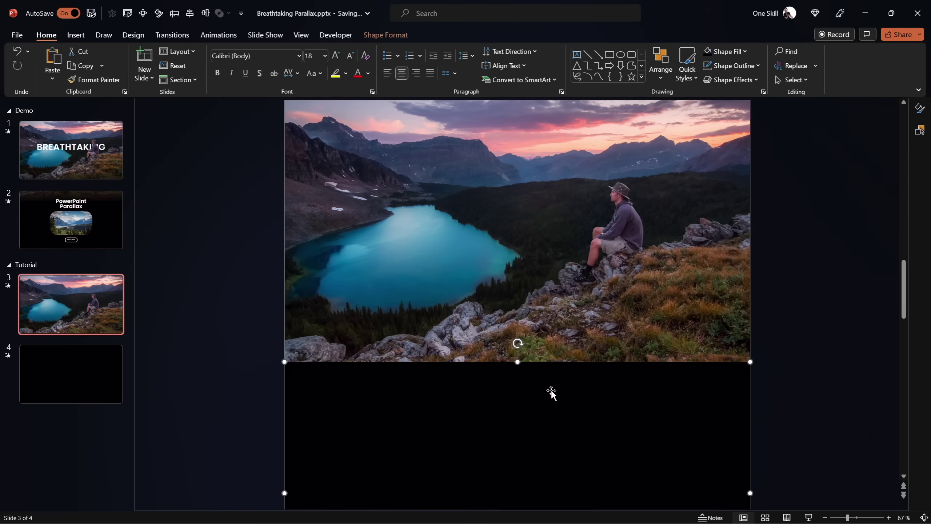
Give the black rectangle a gradient fill with both gradient stops set to black
right_click(528, 398)
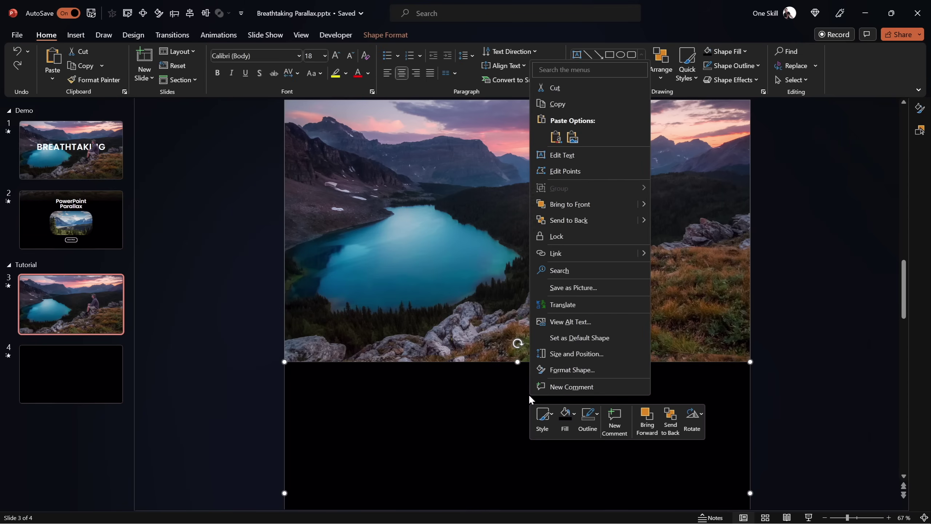
left_click(579, 369)
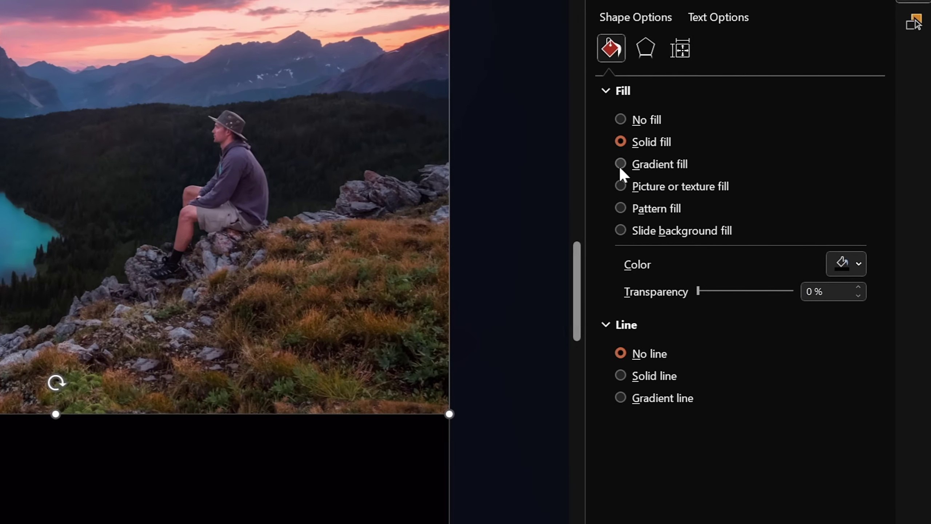
left_click(619, 164)
left_click_drag(746, 400, 791, 404)
left_click(793, 402)
left_click(856, 432)
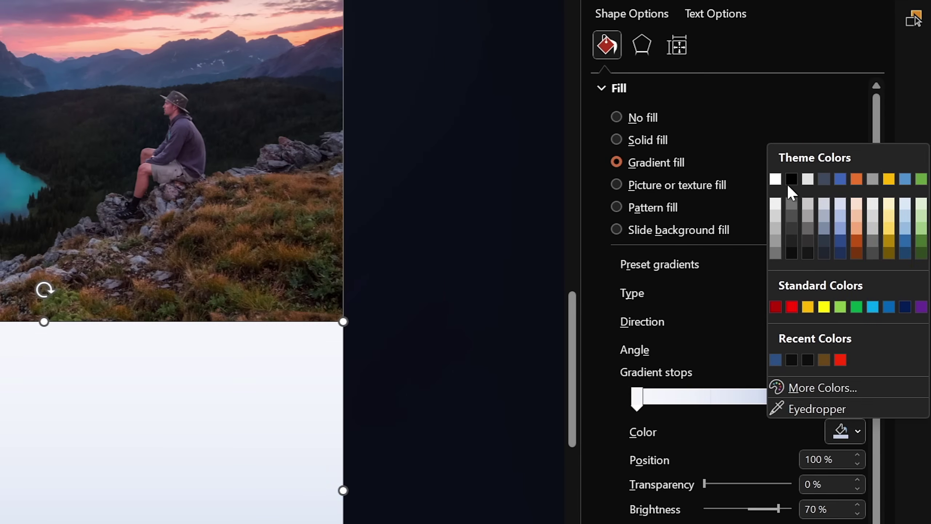
left_click(790, 181)
left_click(638, 403)
left_click(856, 432)
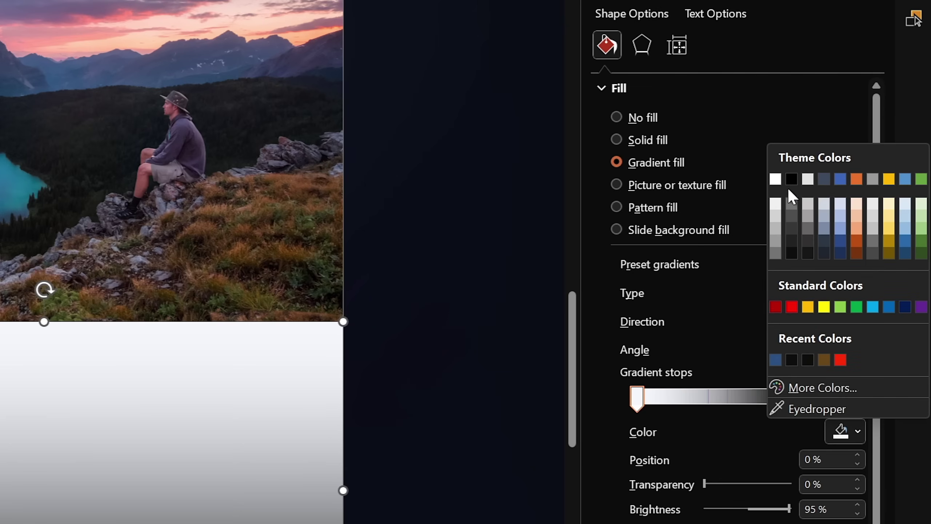
left_click(788, 181)
Set the first stop to 100% transparency and move the second stop to 30% position
left_click_drag(705, 484, 793, 486)
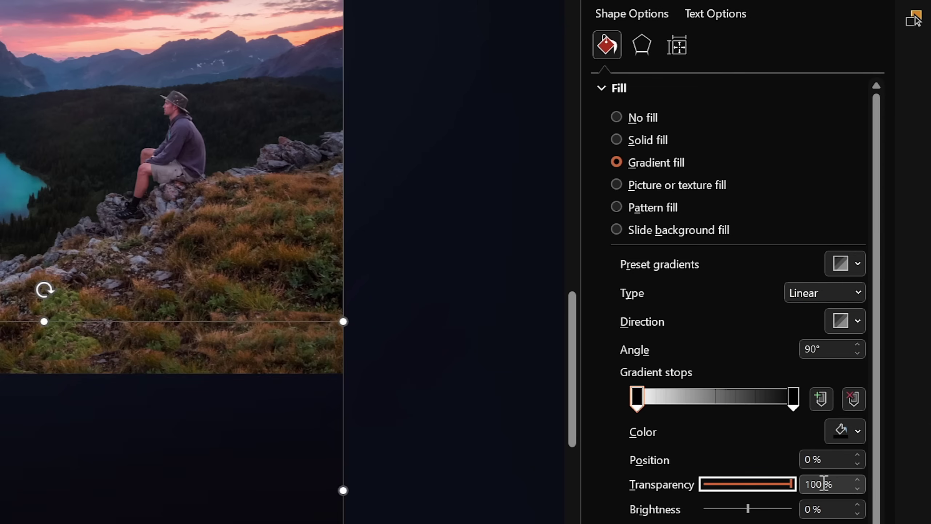
left_click(793, 398)
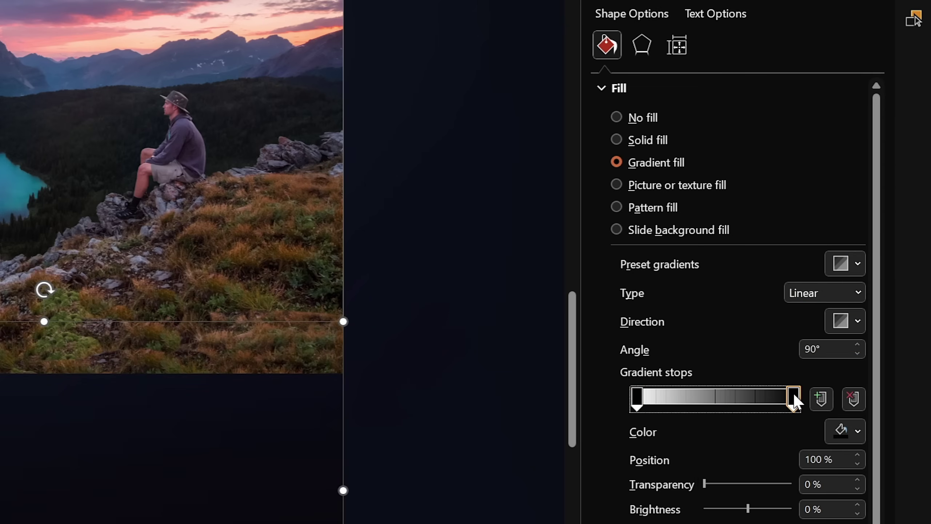
left_click_drag(795, 397, 669, 396)
left_click(828, 460)
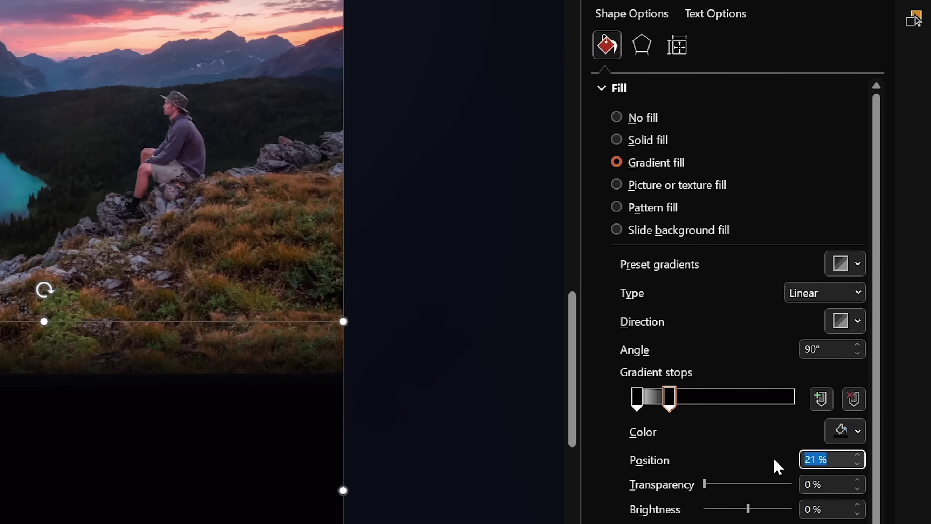
type("30")
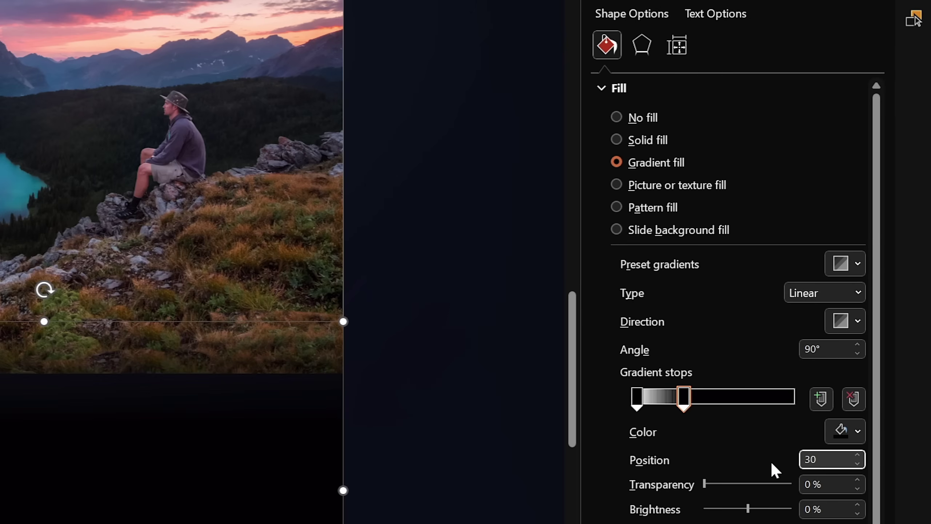
key("Tab")
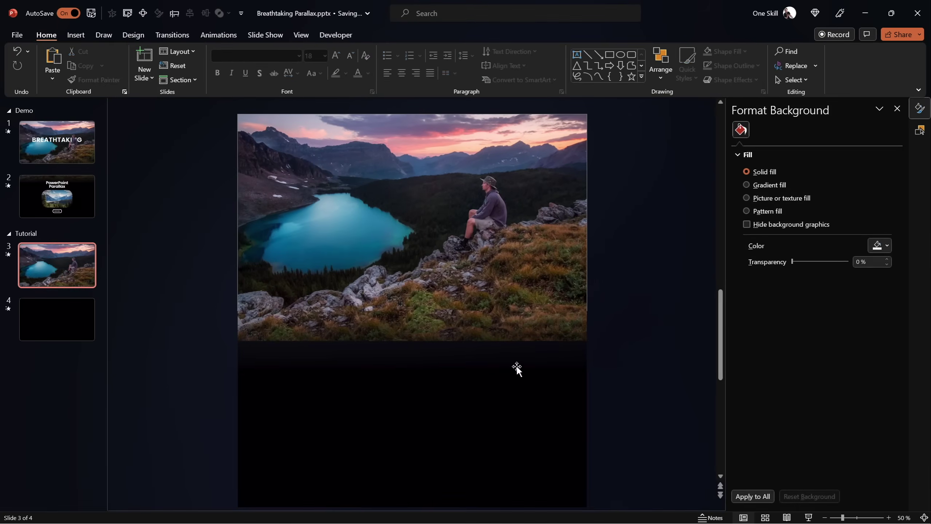
left_click(427, 340)
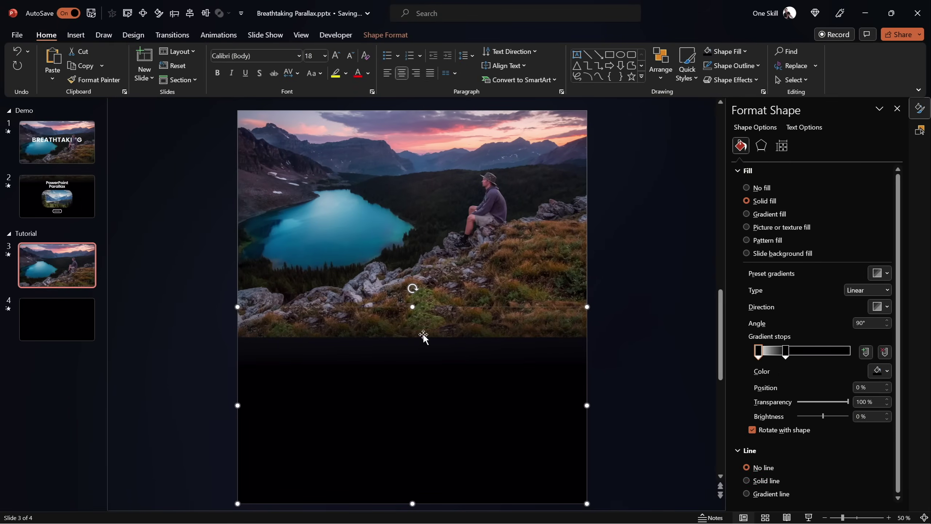
Stretch the gradient rectangle taller upward over the photo
left_click_drag(413, 305, 412, 265)
left_click(647, 283)
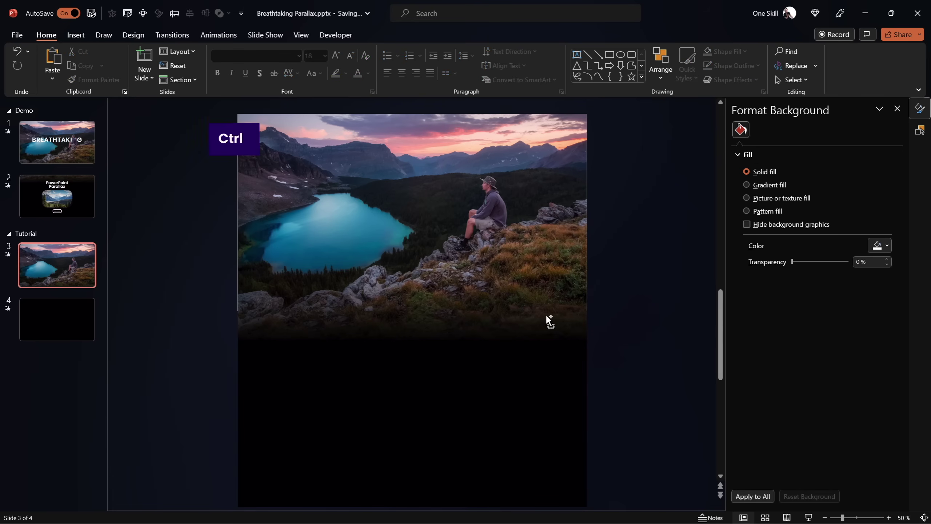
scroll(549, 318, "down", 2, "ctrl")
Group the mountain photo with the gradient rectangle as Group 13 and show the Selection Pane
left_click(462, 302)
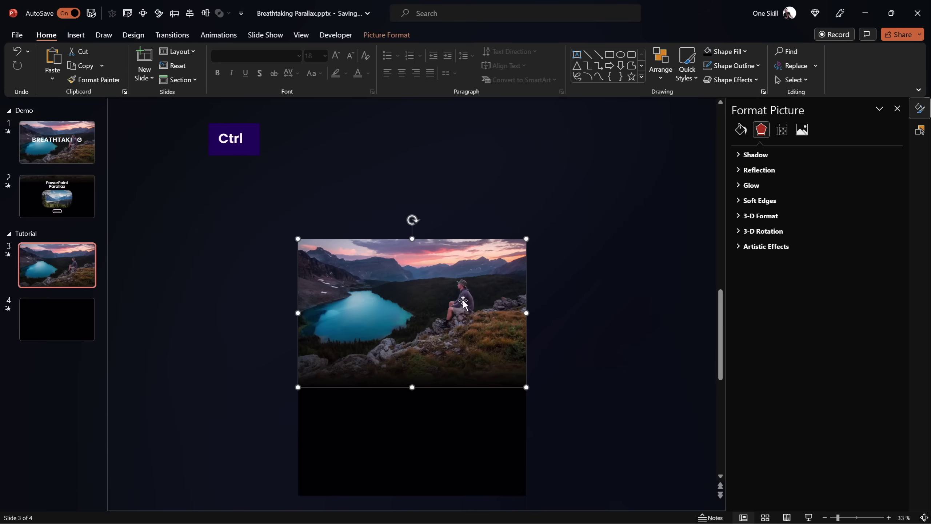
left_click(462, 427, "shift")
right_click(462, 423)
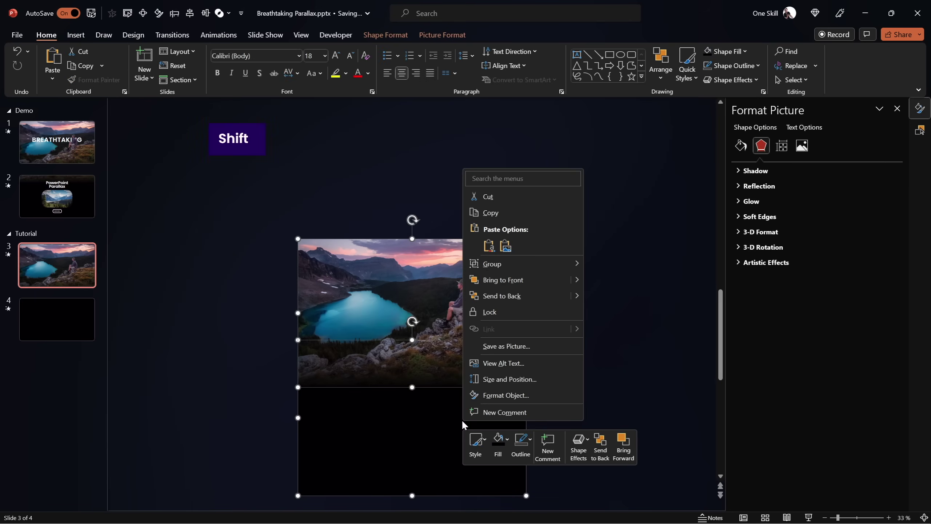
mouse_move(538, 269)
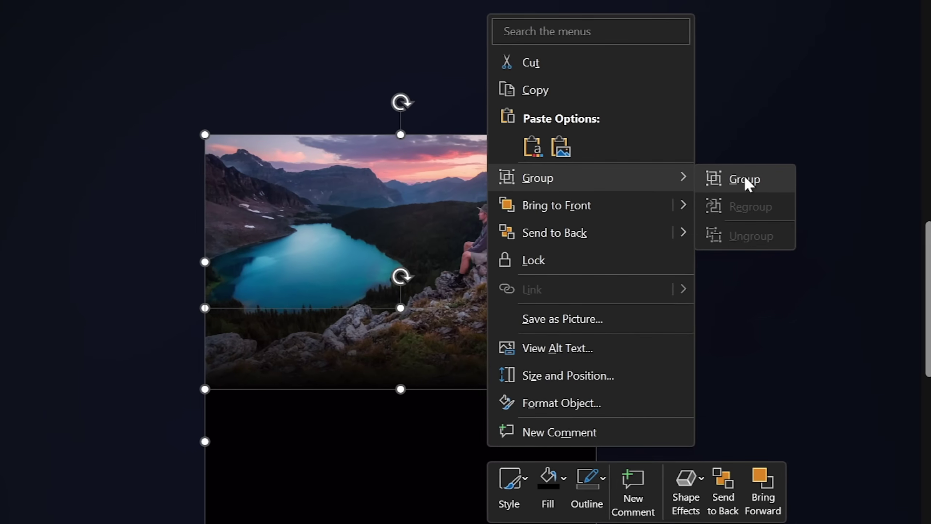
left_click(744, 179)
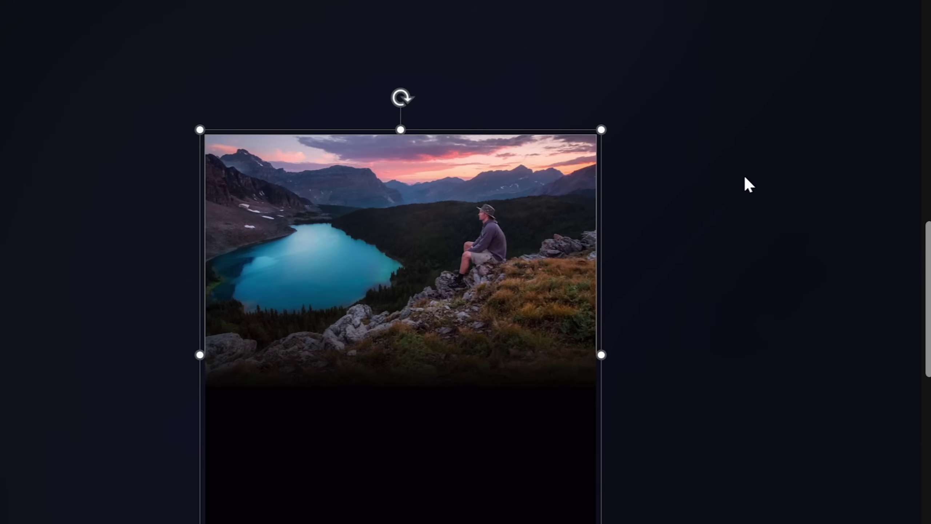
left_click_drag(513, 349, 671, 317)
key("ctrl+z")
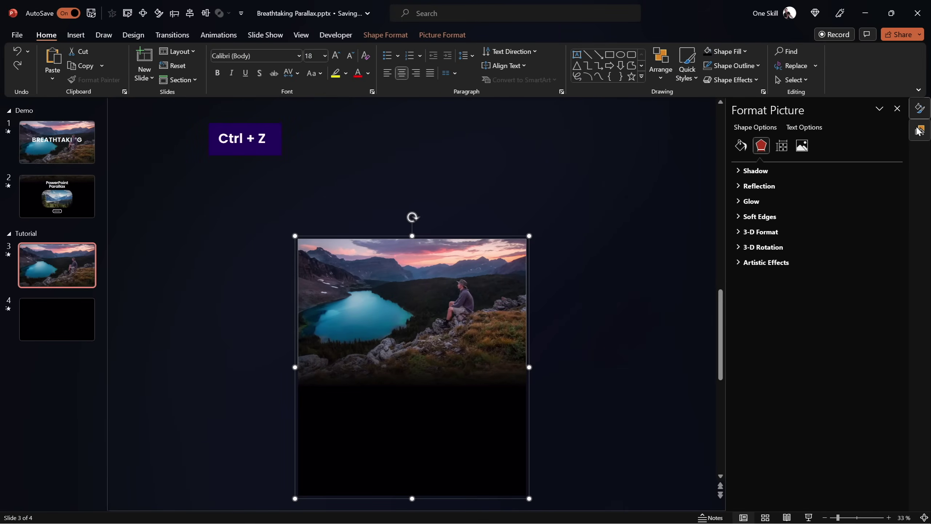
left_click(919, 129)
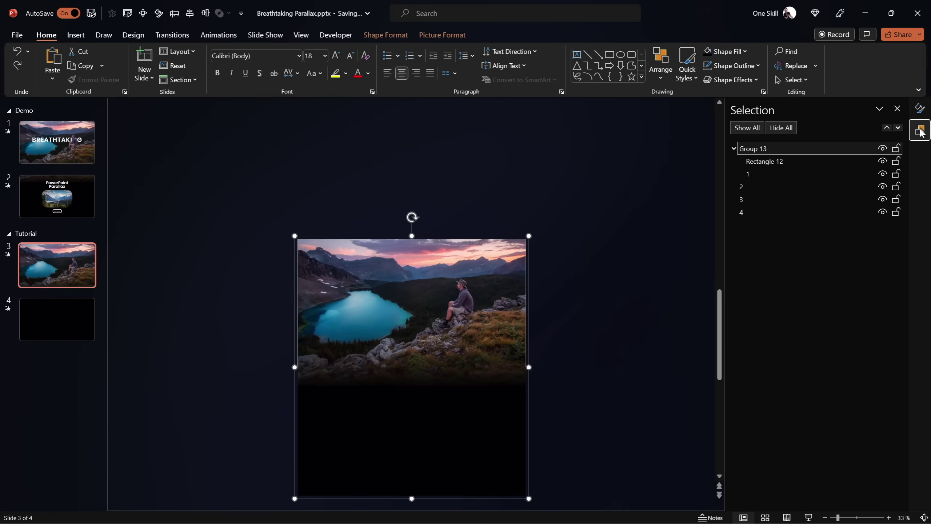
Rename Group 13 to '1' in the Selection Pane and copy it
left_click(594, 253)
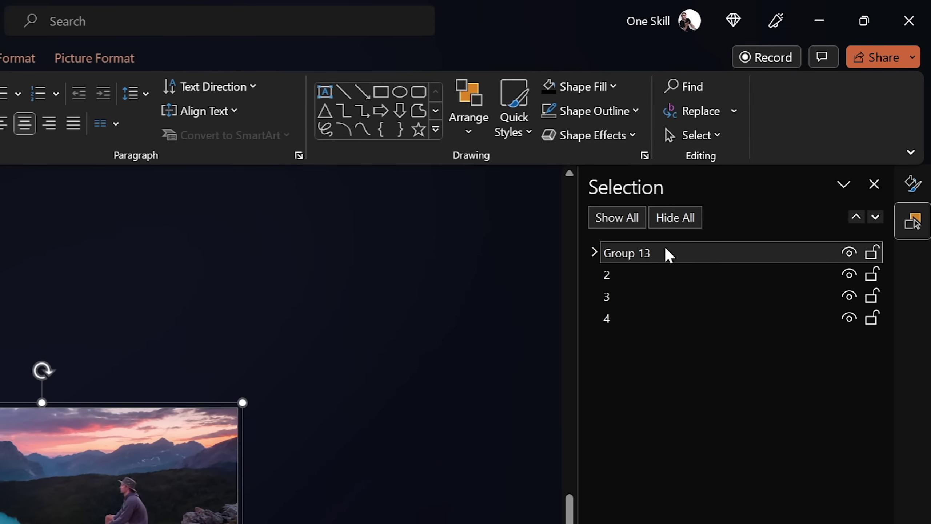
left_click(661, 254)
key("ctrl+a")
type("1")
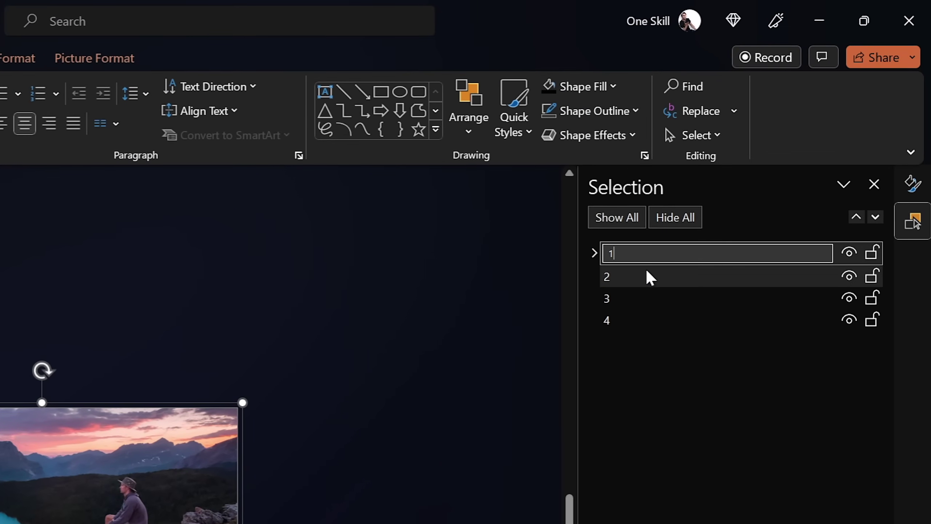
left_click(472, 299)
left_click(621, 252)
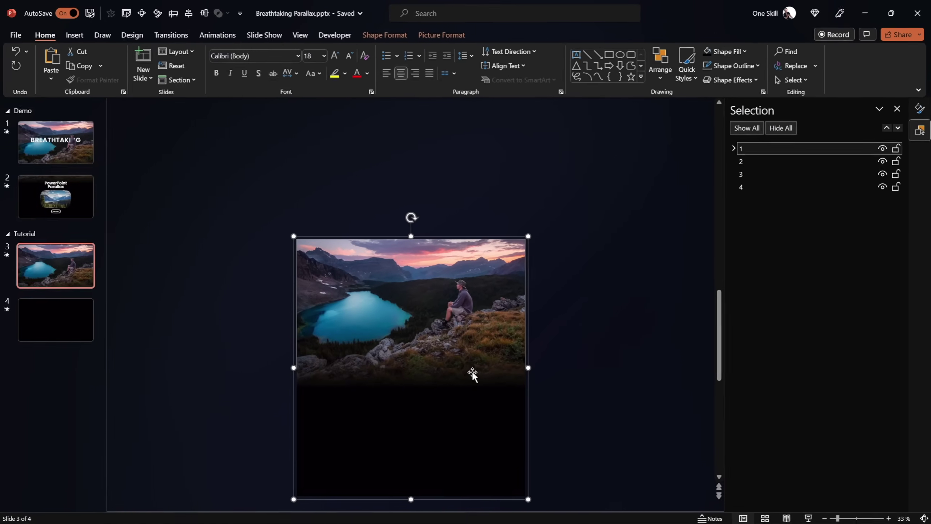
key("ctrl+c")
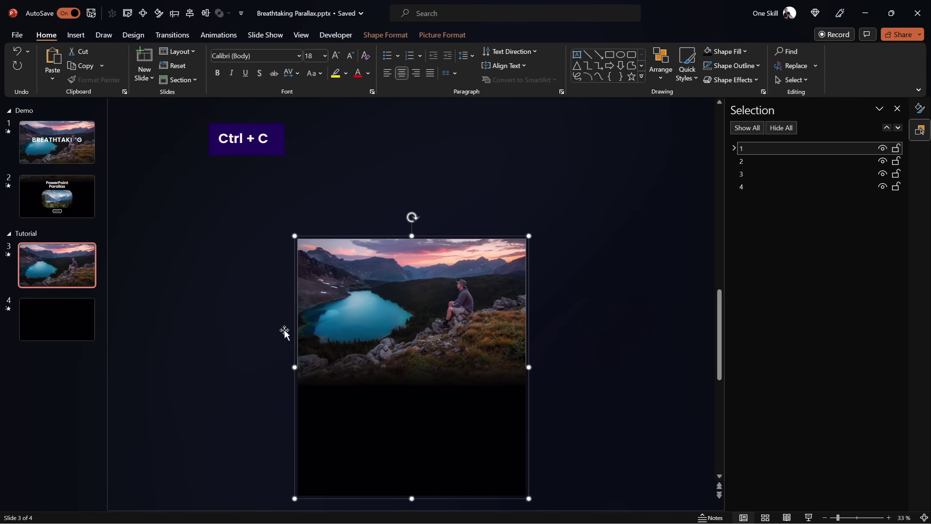
On slide 4, delete Rectangle 4 and picture 1, paste group 1, and move it straight up
left_click(66, 321)
left_click(428, 294)
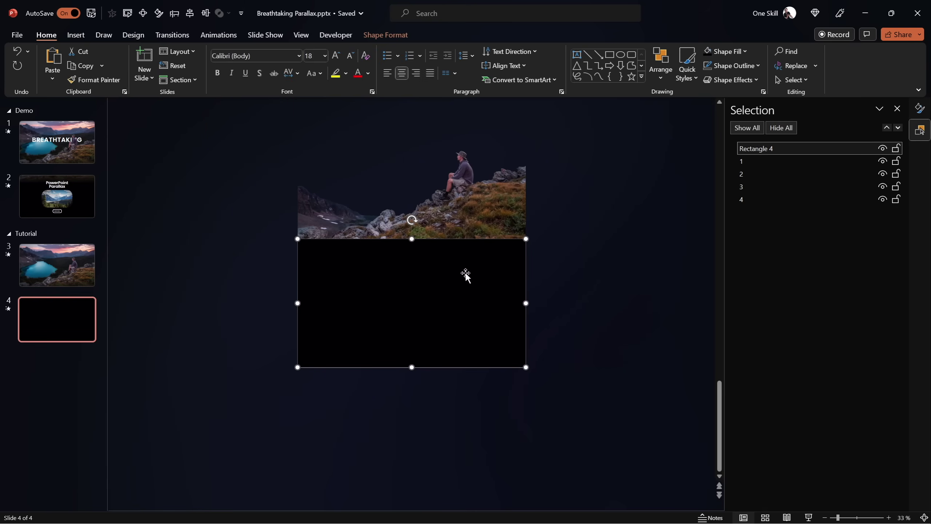
key("Delete")
left_click(458, 220)
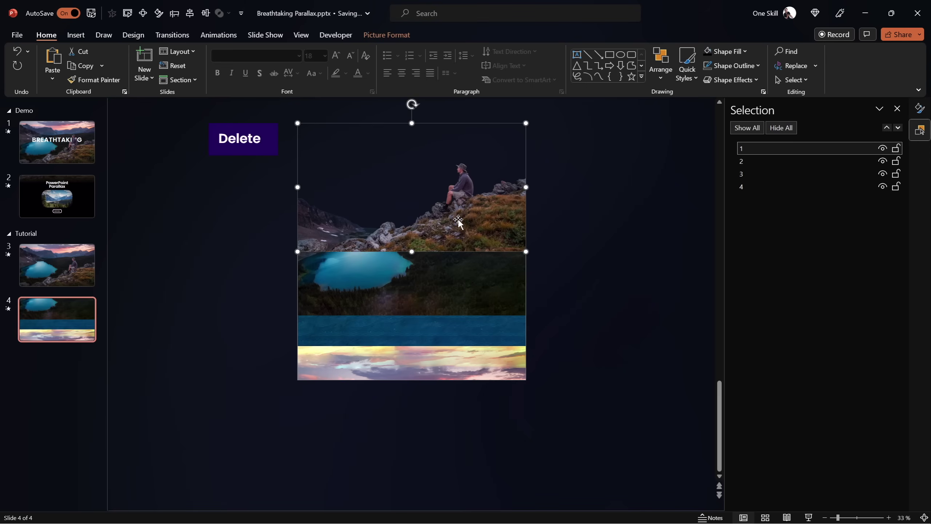
key("Delete")
key("ctrl+v")
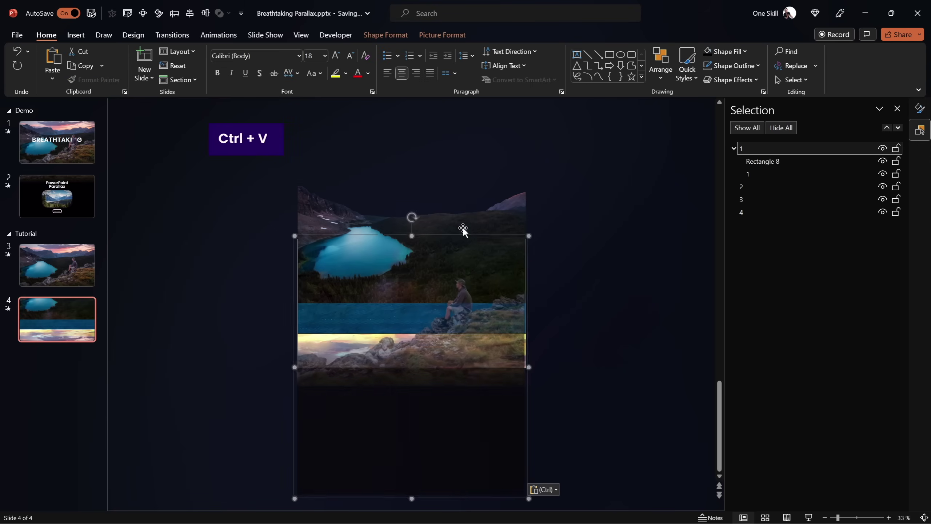
left_click_drag(505, 427, 487, 315)
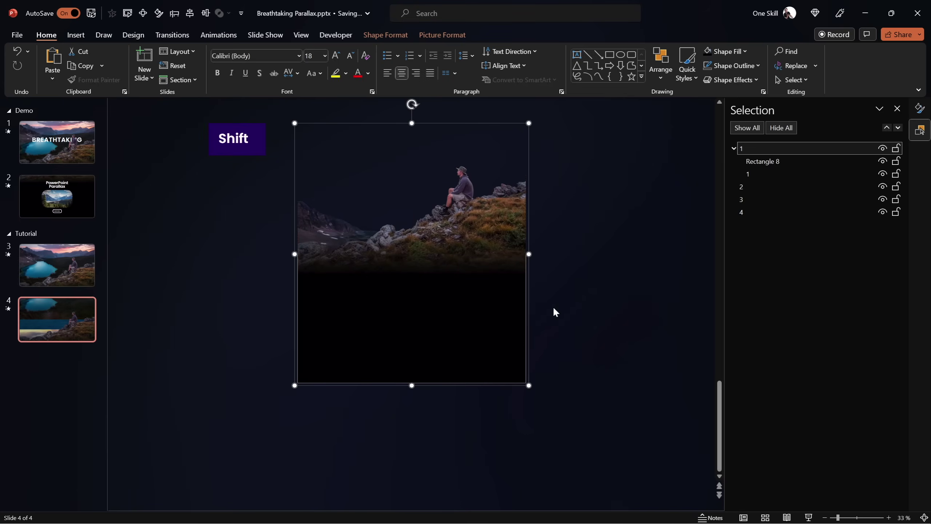
left_click(589, 305)
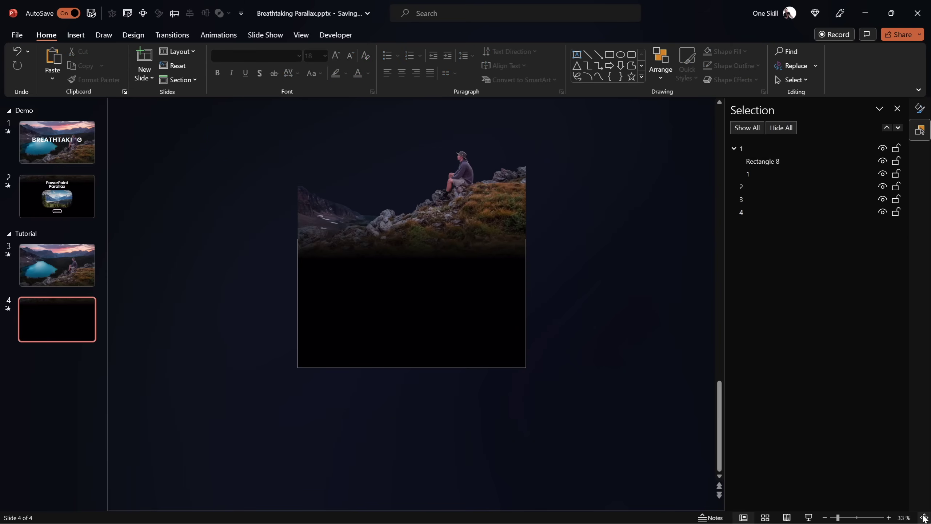
scroll(686, 406, "up", 5)
Preview the parallax slide show starting from slide 3, then end it
left_click(71, 273)
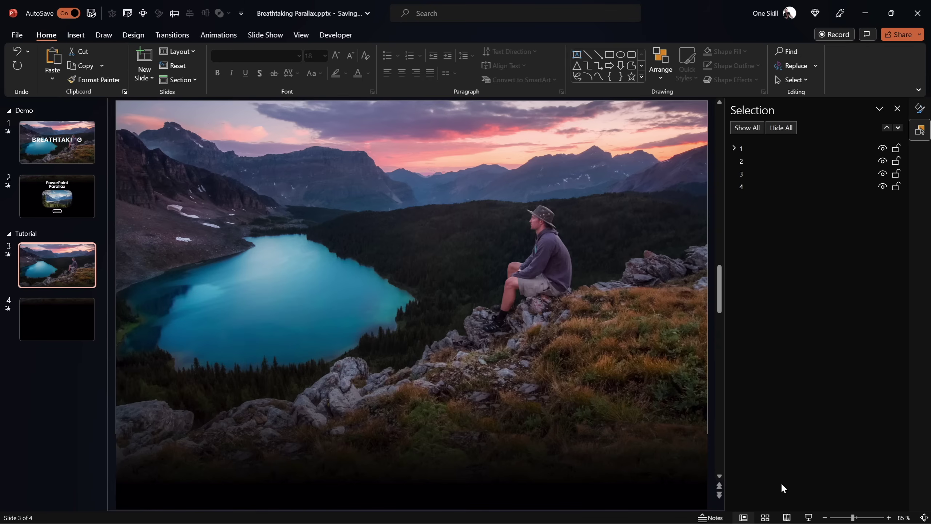
left_click(809, 518)
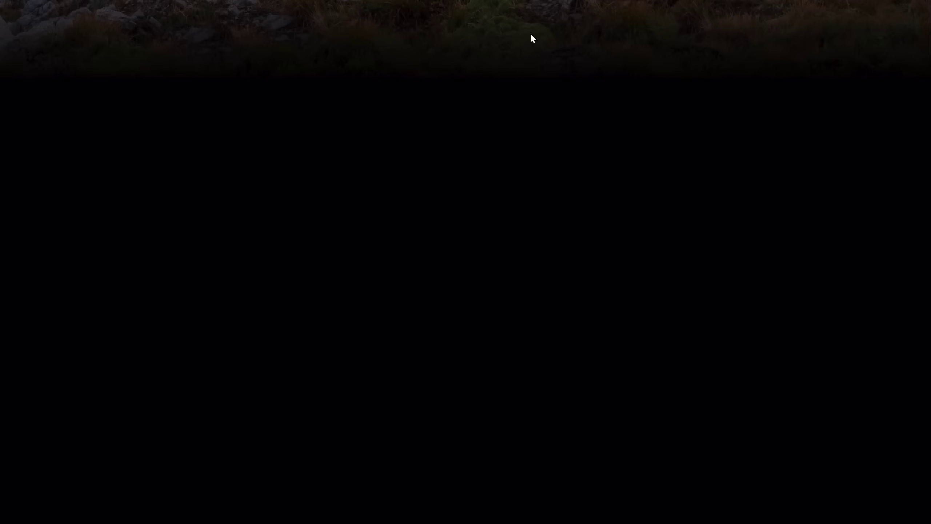
key("Escape")
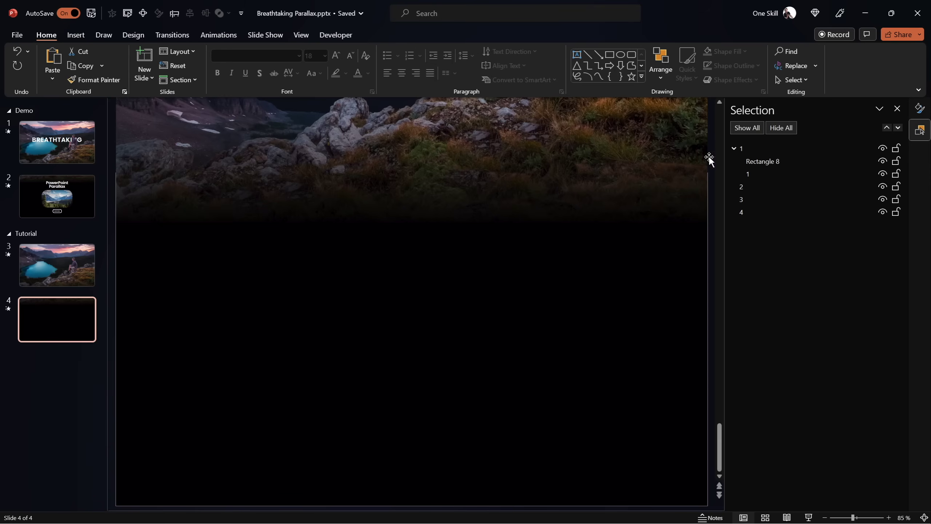
Set the zoom to 65% and go to slide 1 with the BREATHTAKING title
left_click_drag(853, 517, 847, 517)
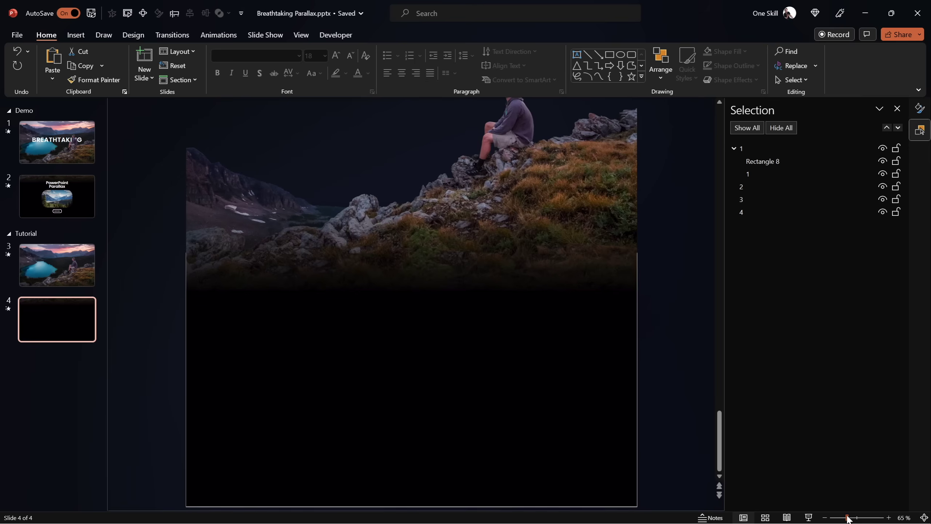
scroll(208, 305, "up", 1)
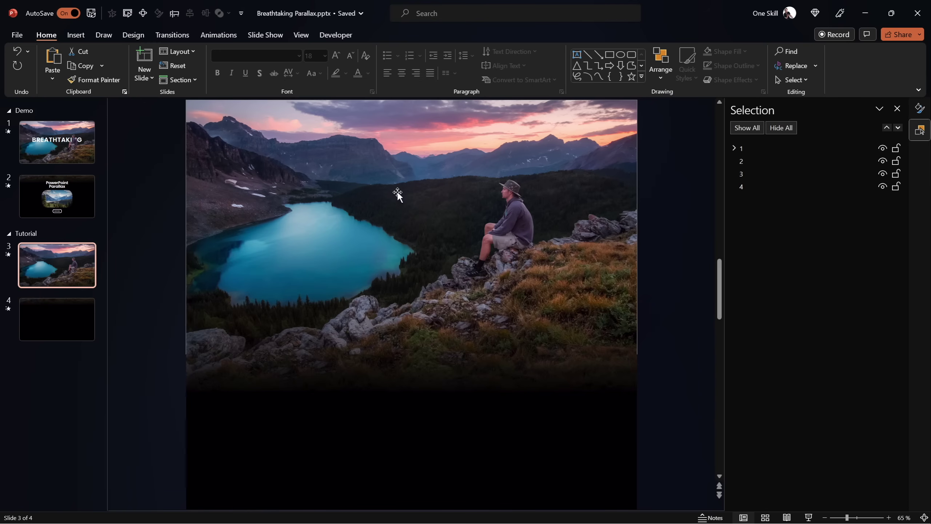
left_click(68, 142)
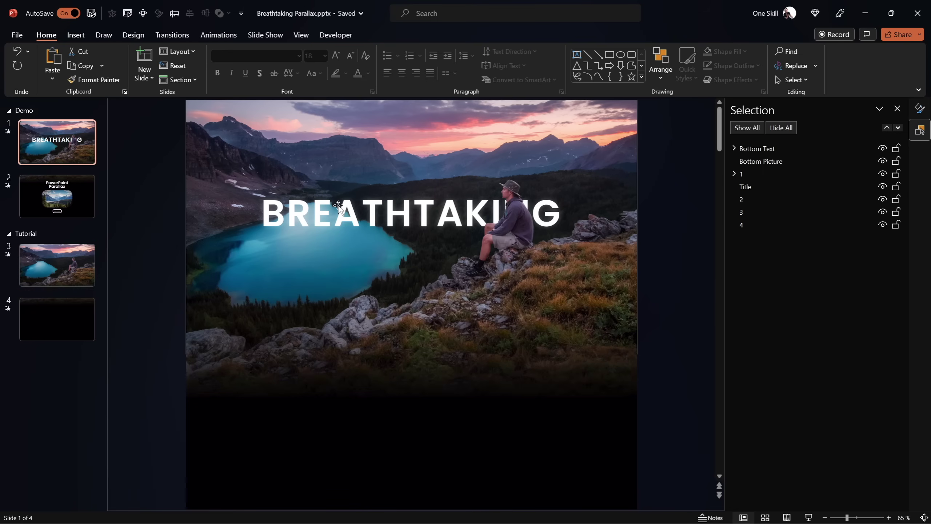
Paste a copy of the BREATHTAKING title onto slide 3, layered in front of layer 1
left_click(752, 185)
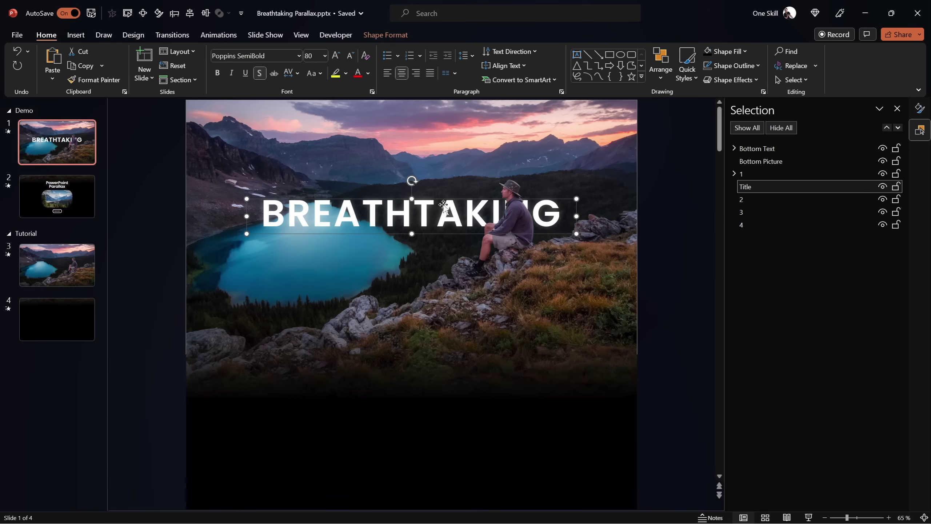
key("ctrl+c")
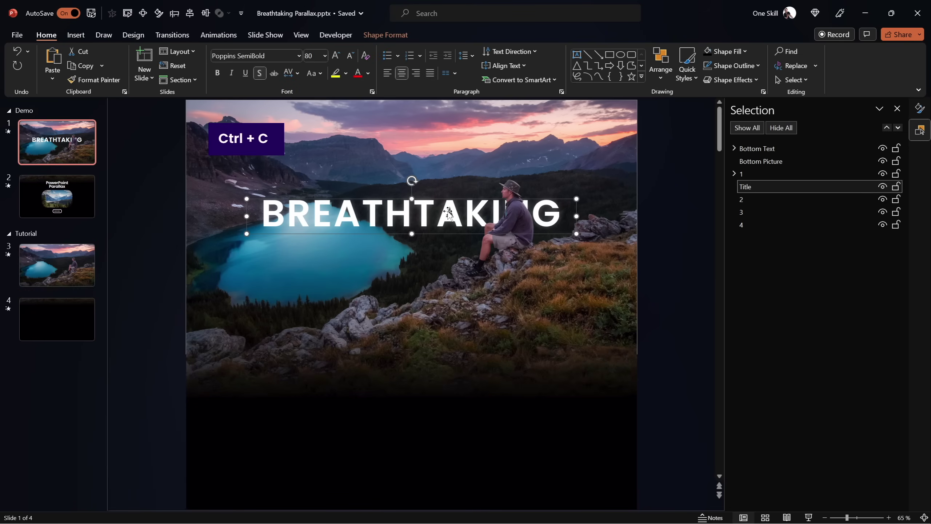
left_click(74, 266)
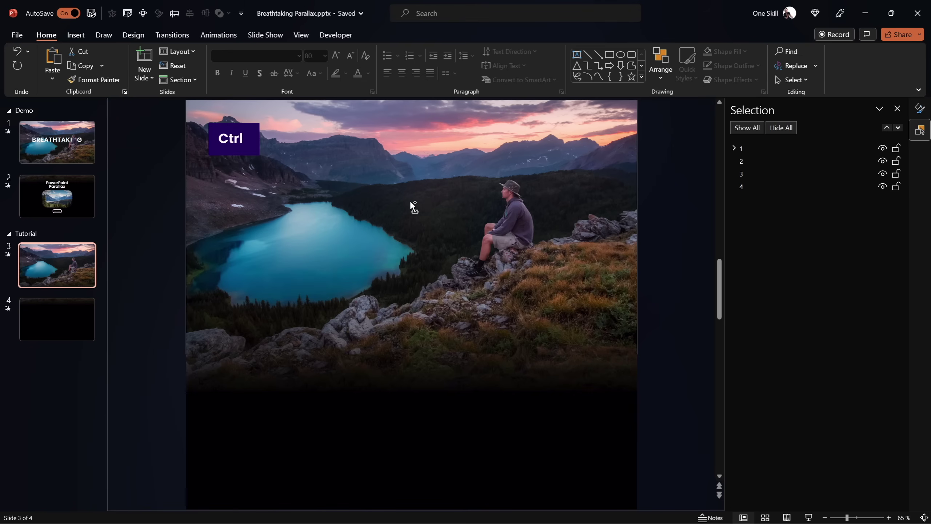
key("ctrl+v")
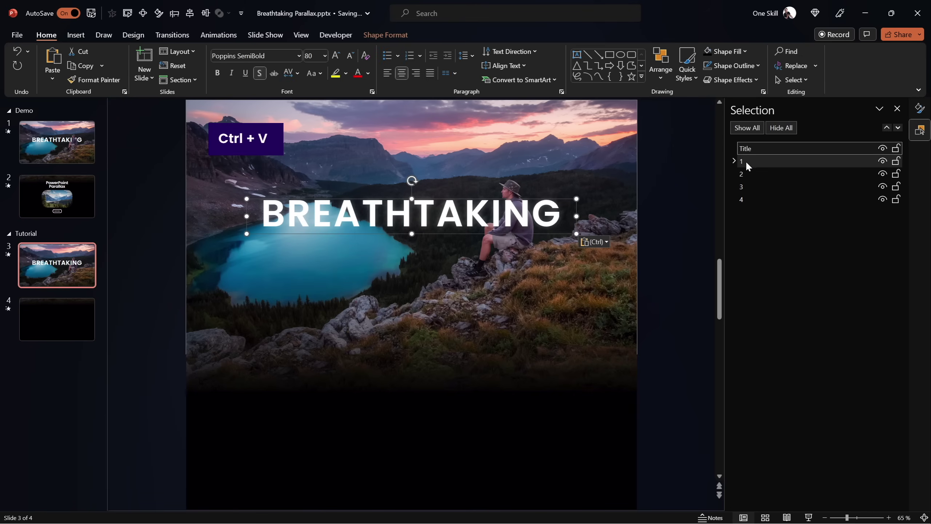
left_click_drag(746, 147, 739, 167)
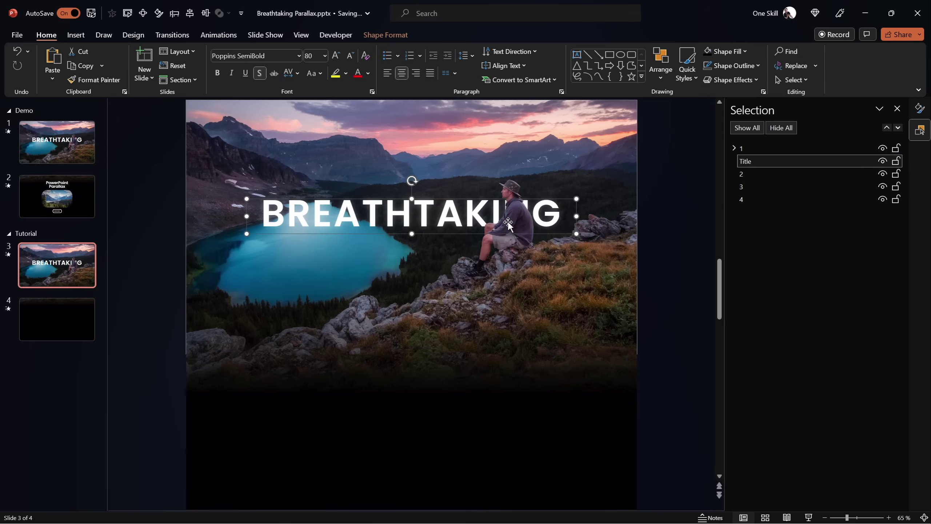
mouse_move(745, 161)
left_mouse_down()
mouse_move(742, 146)
mouse_move(741, 167)
left_mouse_up()
Paste the title onto slide 4 and move it up and off the slide's left edge
key("ctrl+c")
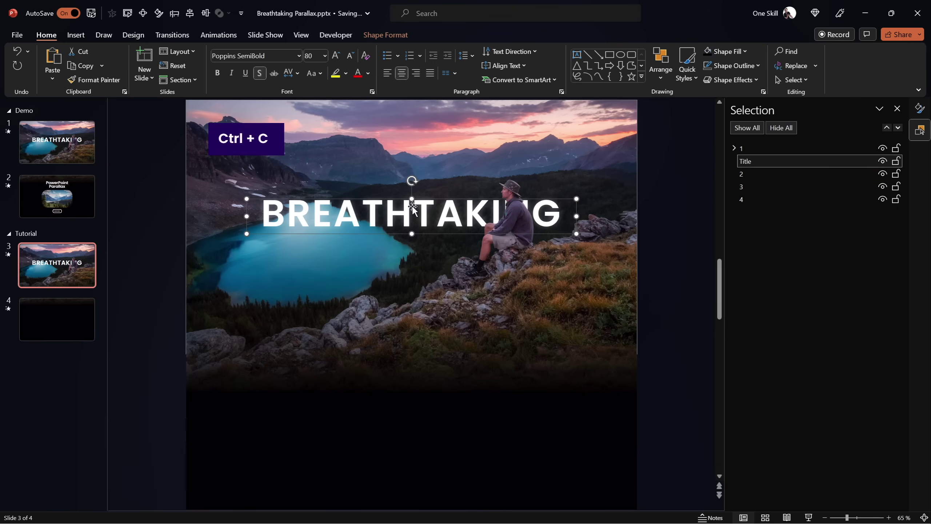
left_click(72, 325)
left_click(332, 312)
key("ctrl+v")
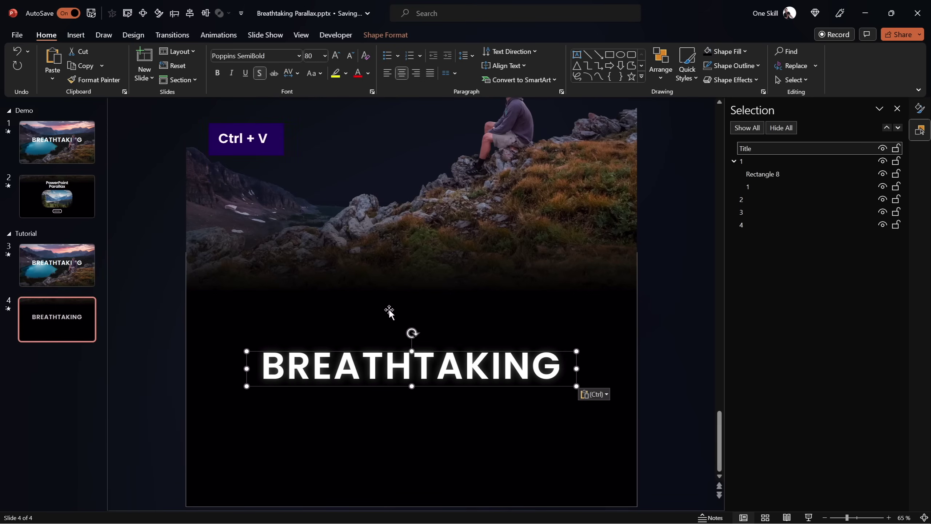
key("ctrl")
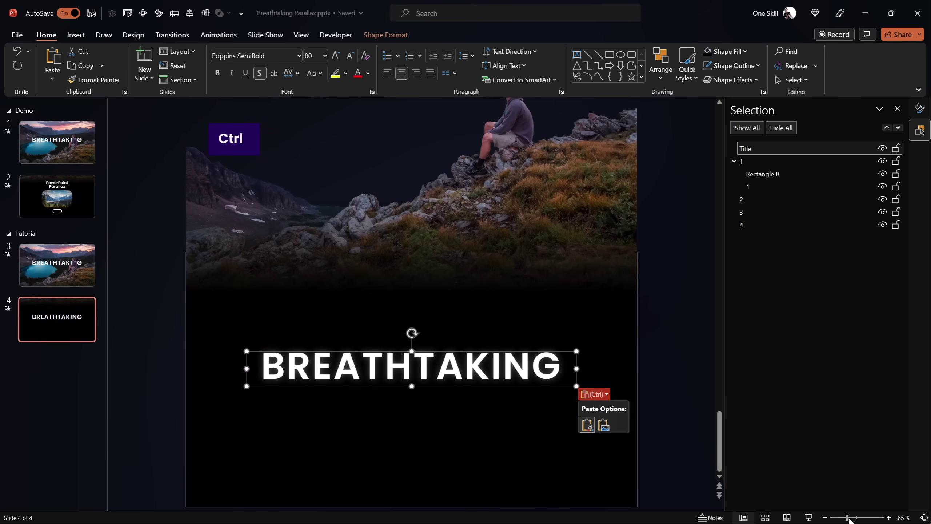
scroll(848, 520, "down", 2)
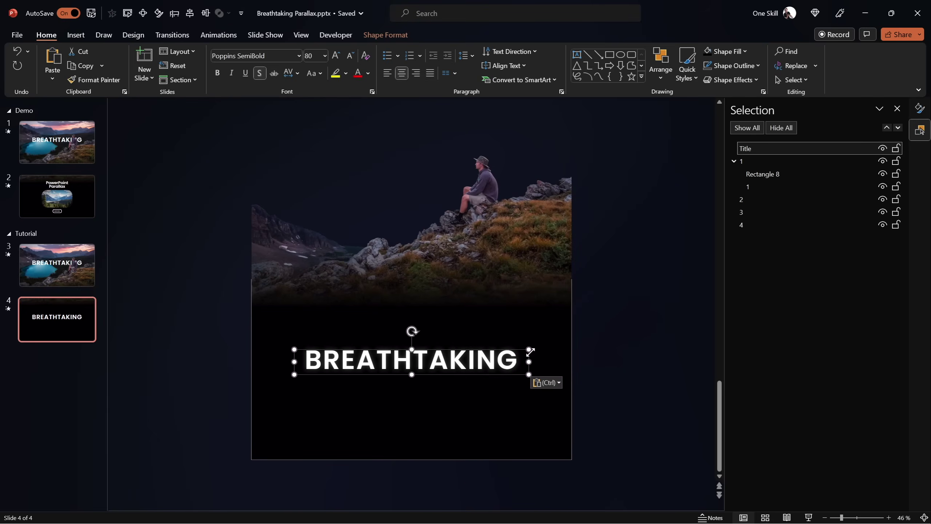
left_click_drag(521, 351, 249, 365)
left_click_drag(347, 349, 327, 277)
left_click(734, 161)
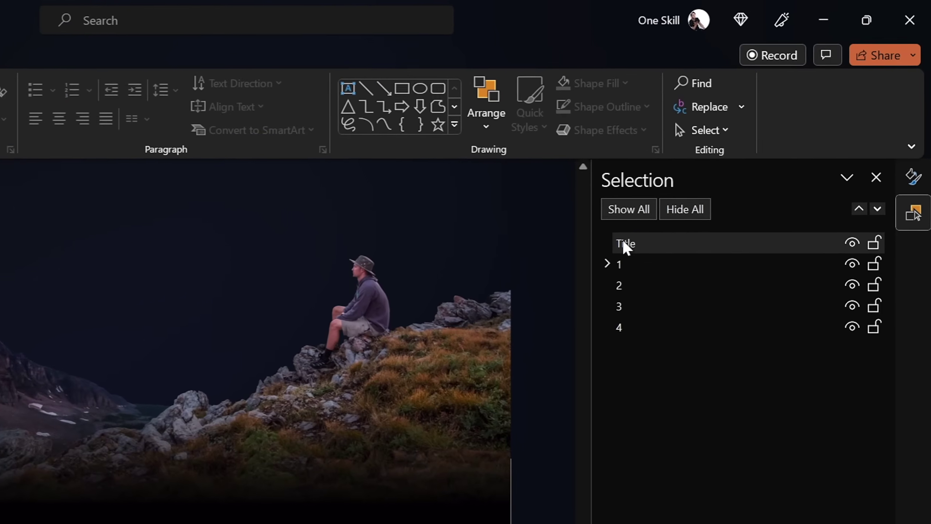
Move slide 4's Title layer beneath layer 1 in the Selection pane
left_click_drag(744, 149, 747, 169)
left_click_drag(606, 295, 605, 296)
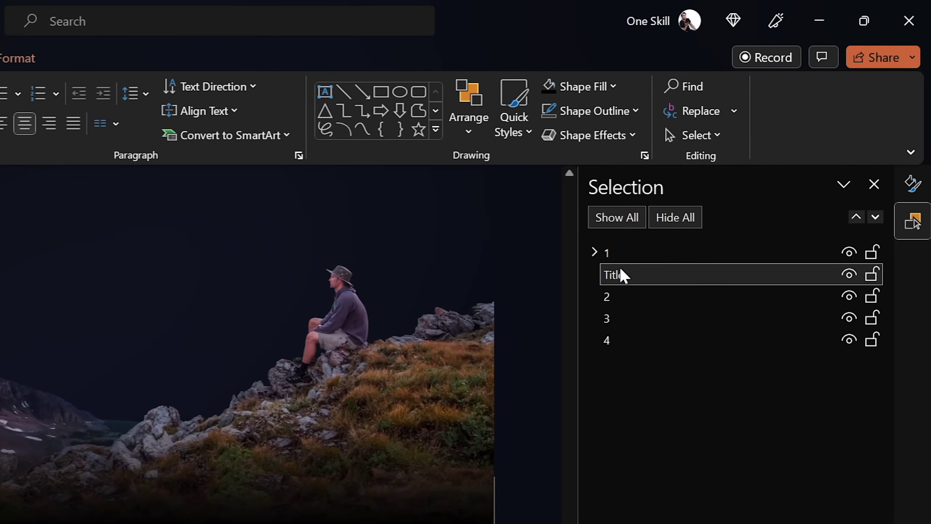
key("Escape")
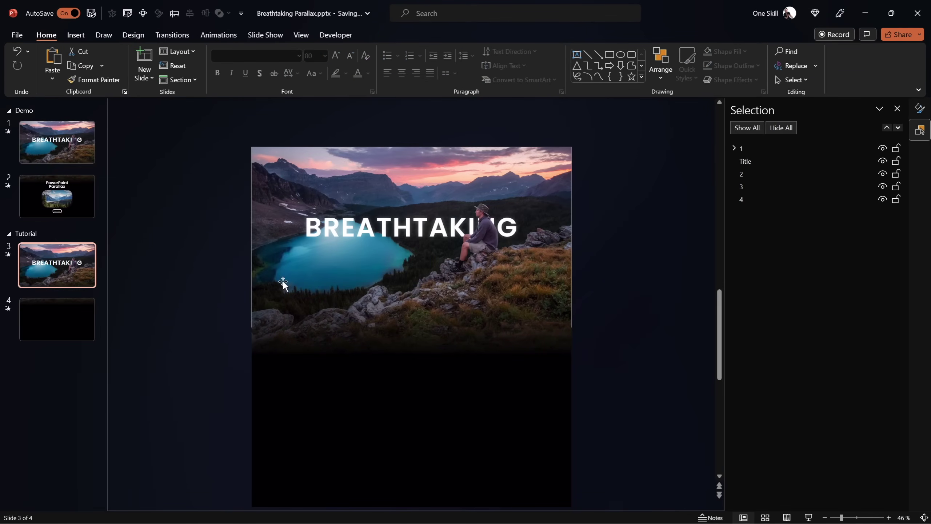
Preview the slideshow from slide 3, then return to slide 1 in the editor
key("shift+F5")
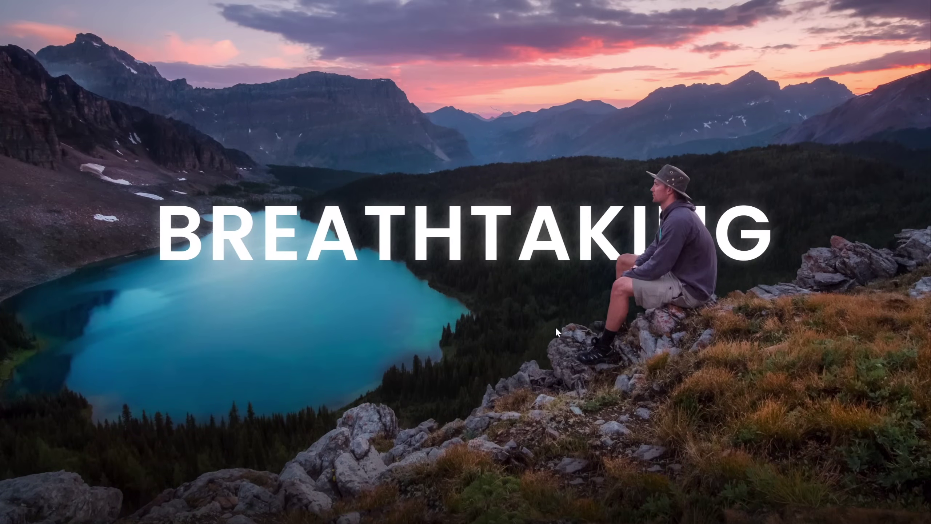
key("Escape")
left_click(74, 148)
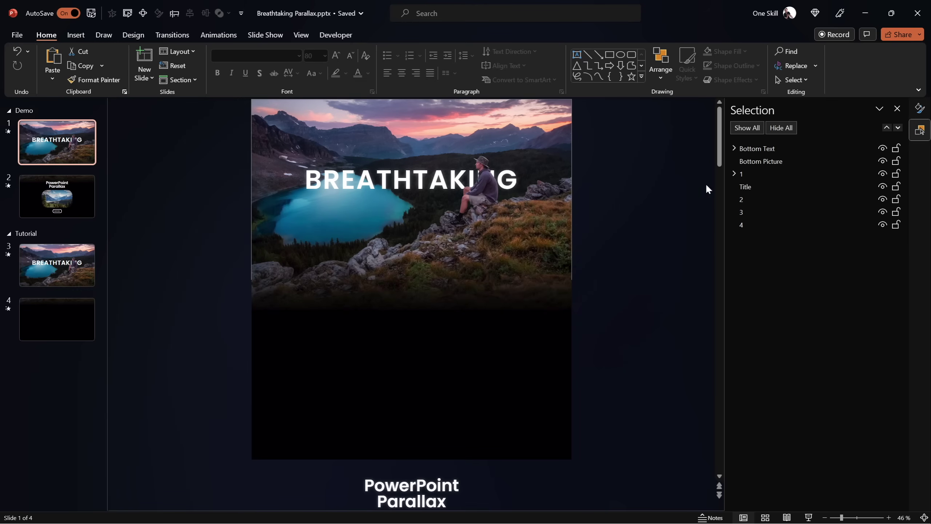
Copy slide 1's Bottom Text group and Bottom Picture and paste them onto slide 3
scroll(610, 348, "down", 2)
left_click(411, 419)
left_click(431, 454, "shift")
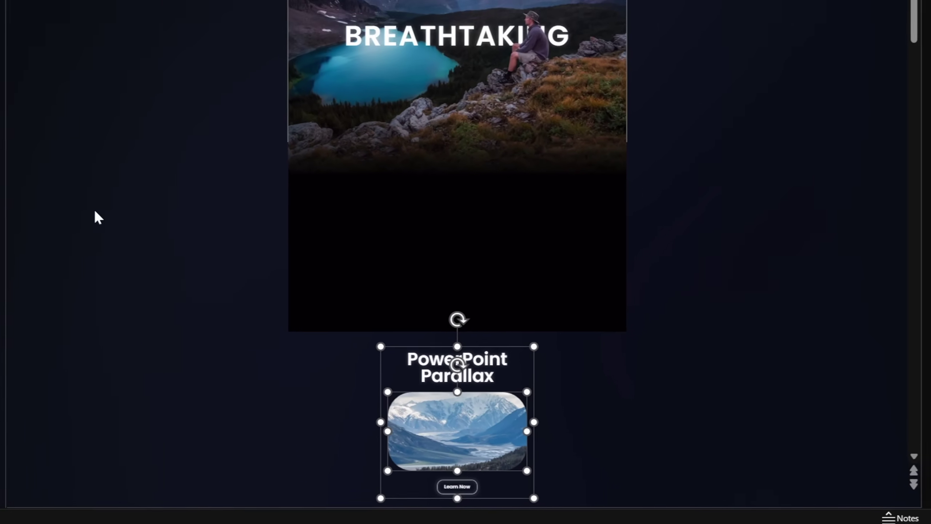
key("ctrl+c")
left_click(57, 265)
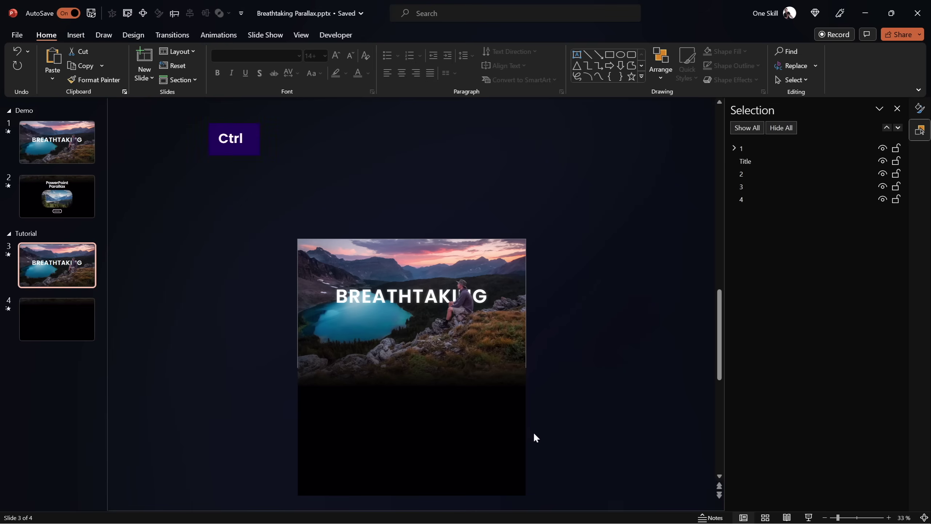
key("ctrl+v")
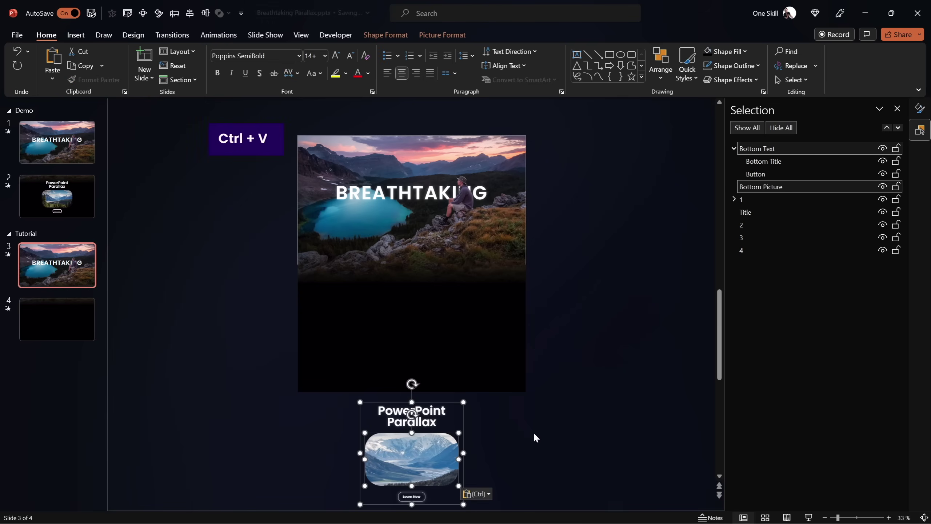
left_click(535, 428)
Paste the PowerPoint Parallax title, picture and button onto slide 4, moved straight up inside the slide
left_click(429, 410)
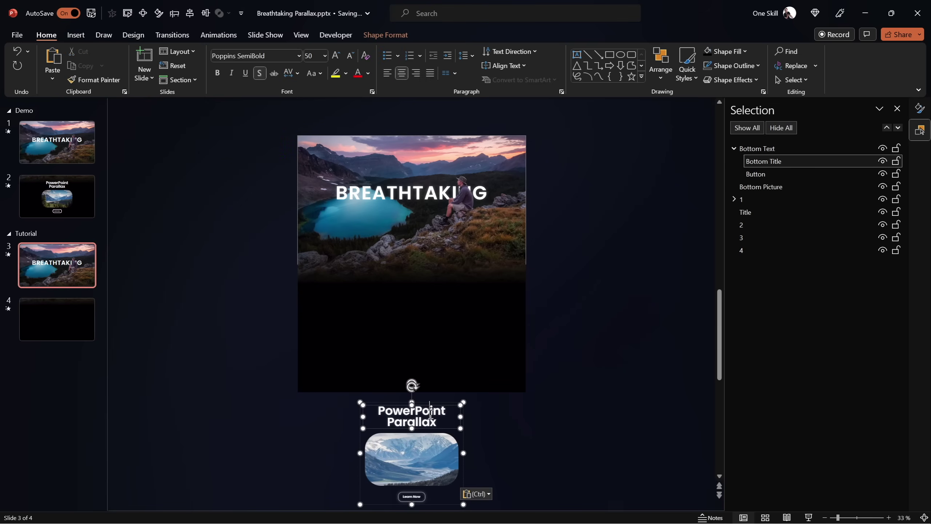
left_click(443, 454, "shift")
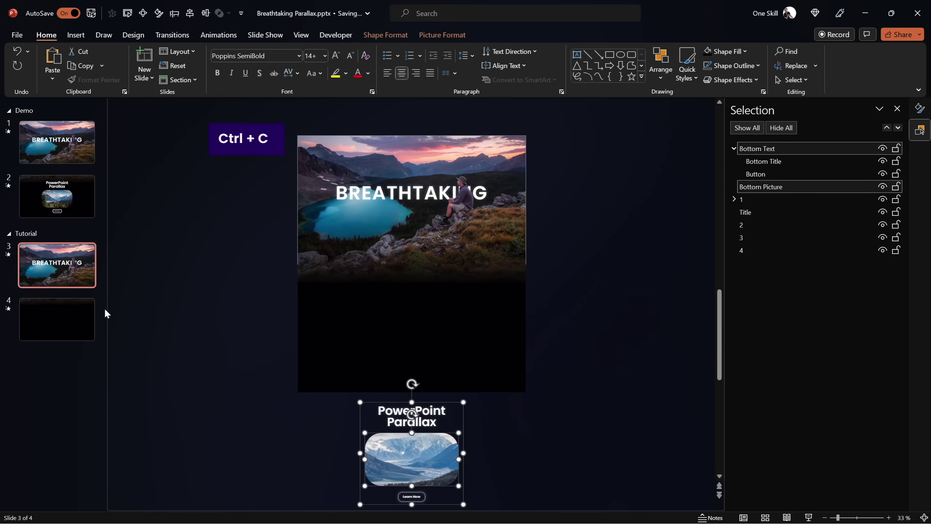
left_click(72, 317)
key("ctrl+v")
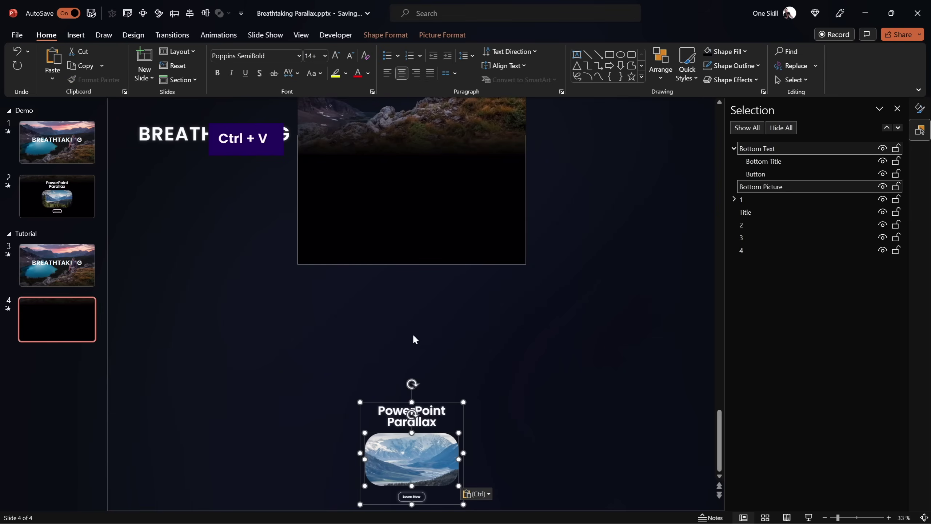
left_click_drag(463, 417, 458, 171)
scroll(469, 207, "up", 3)
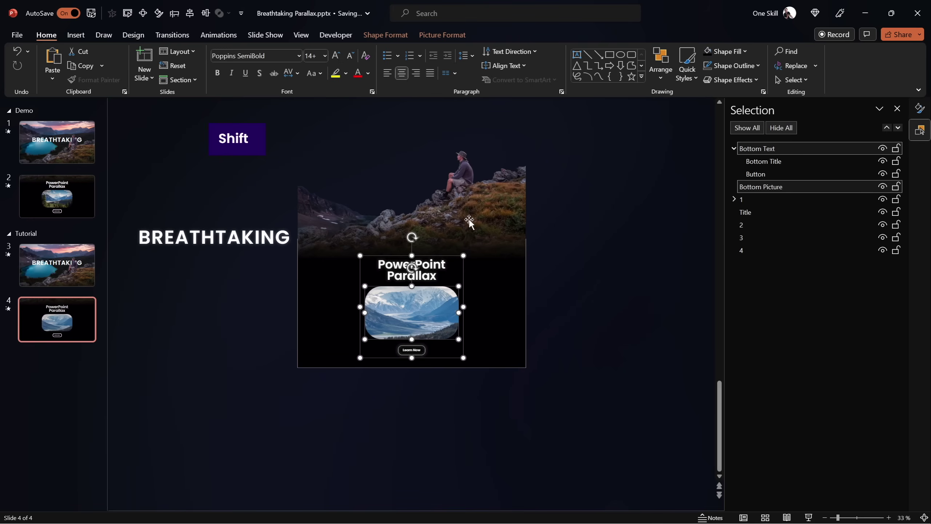
left_click(581, 263)
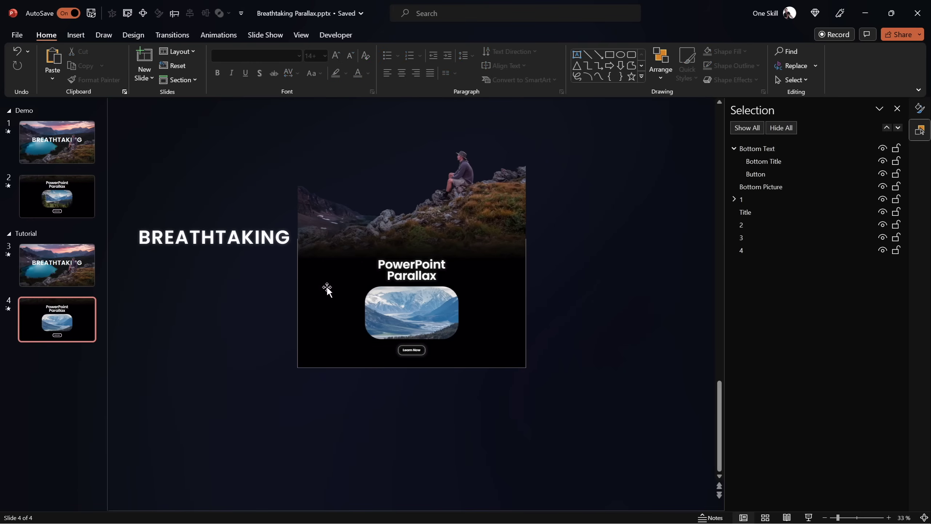
left_click(75, 263)
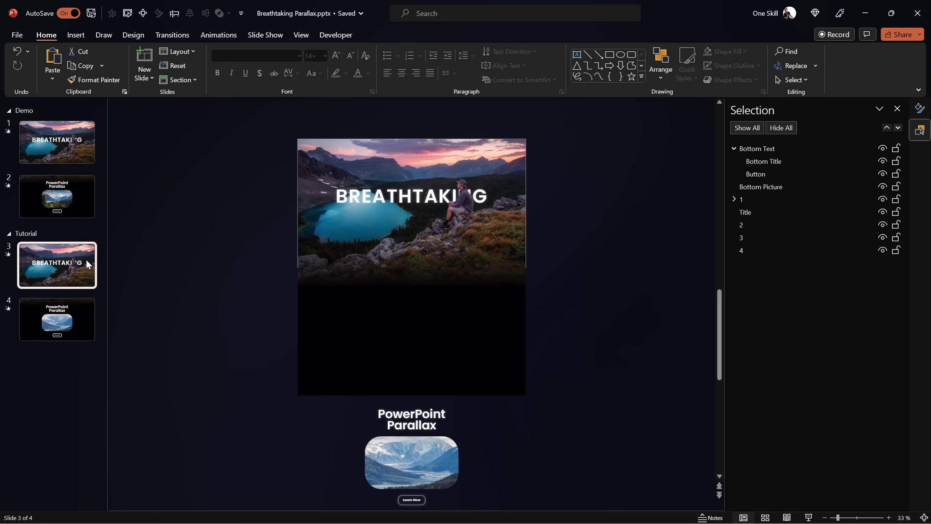
Play the slideshow from slide 3, stepping back to BREATHTAKING and forward to PowerPoint Parallax
left_click(810, 517)
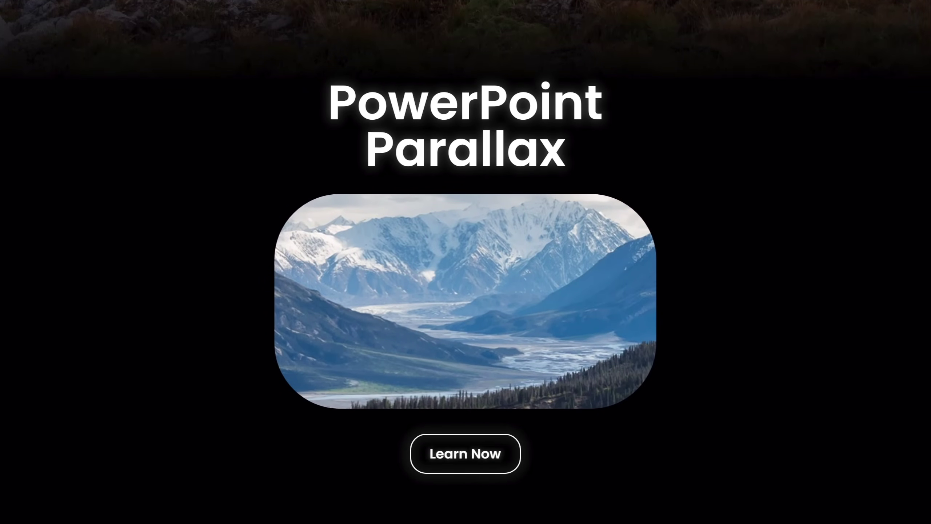
key("Left")
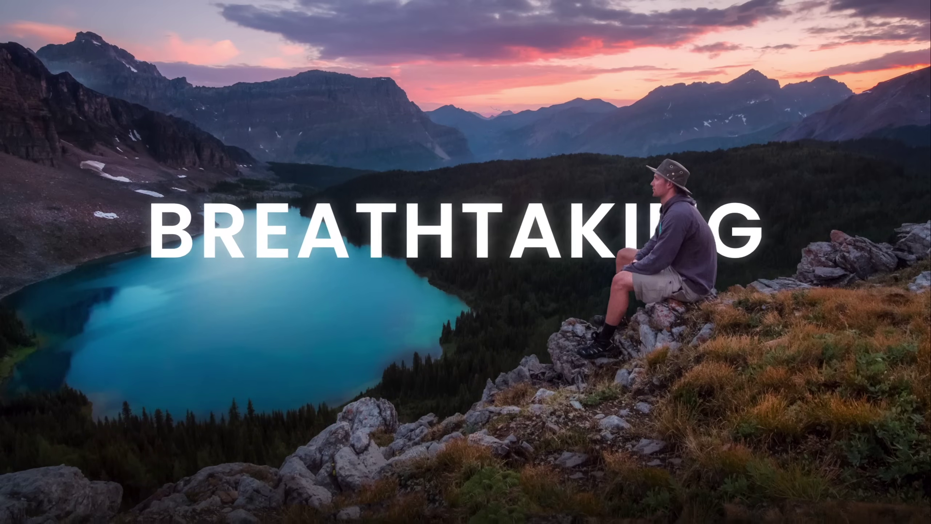
key("Right")
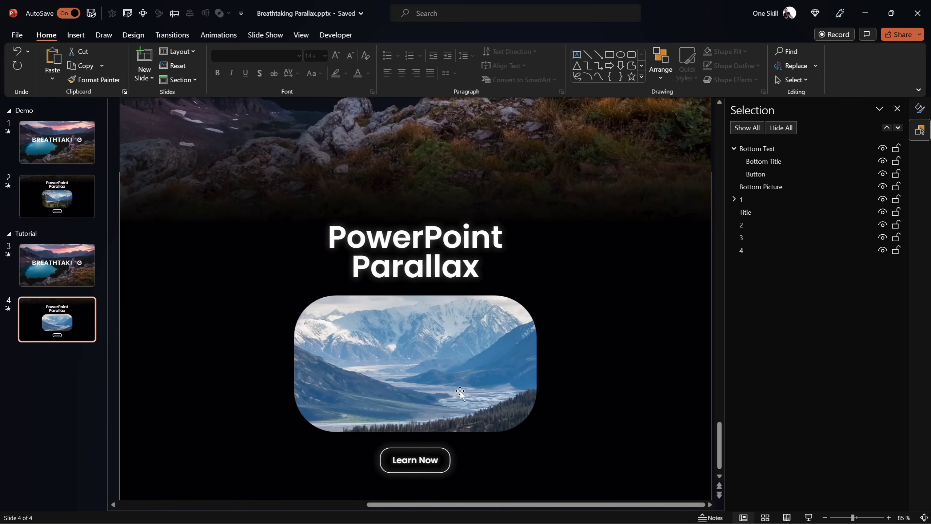
Enlarge slide 4's mountain picture inside its crop from the centre, zoomed out to 57%
left_click(431, 359)
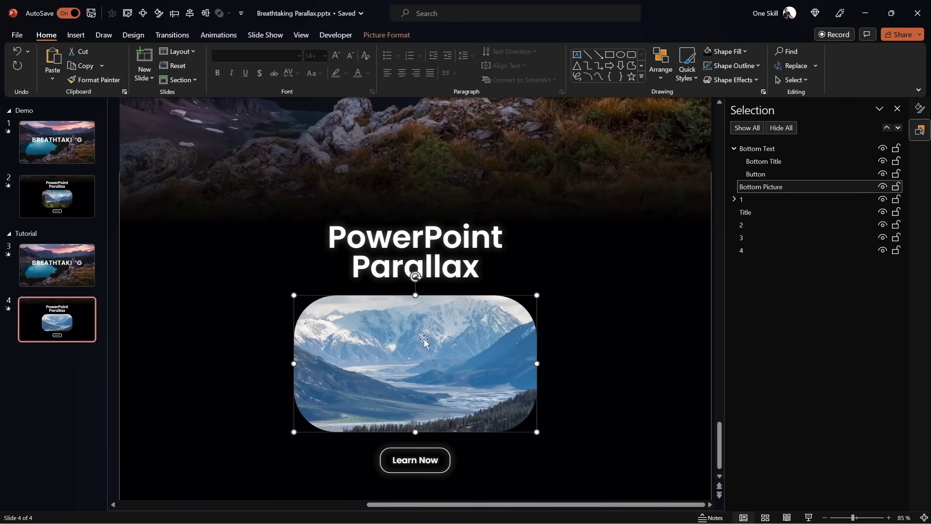
left_click(387, 35)
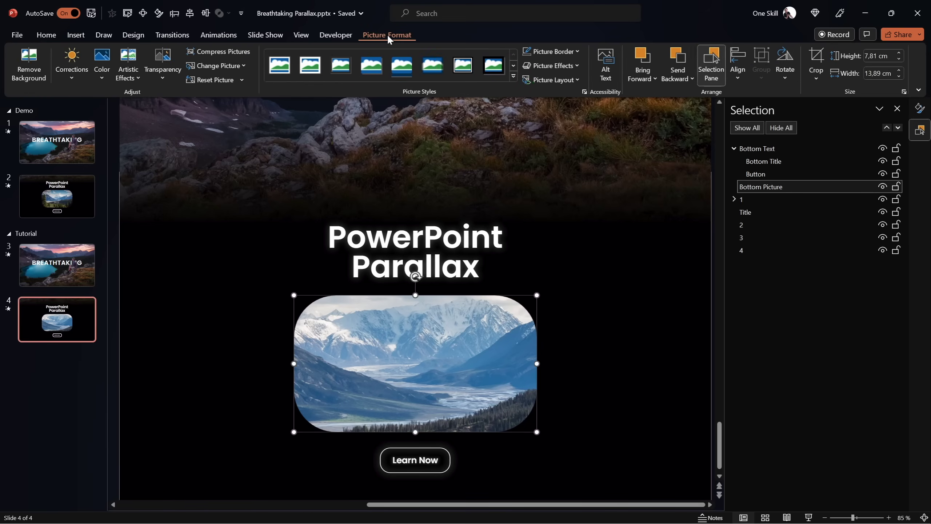
left_click(817, 58)
left_click_drag(854, 518, 845, 518)
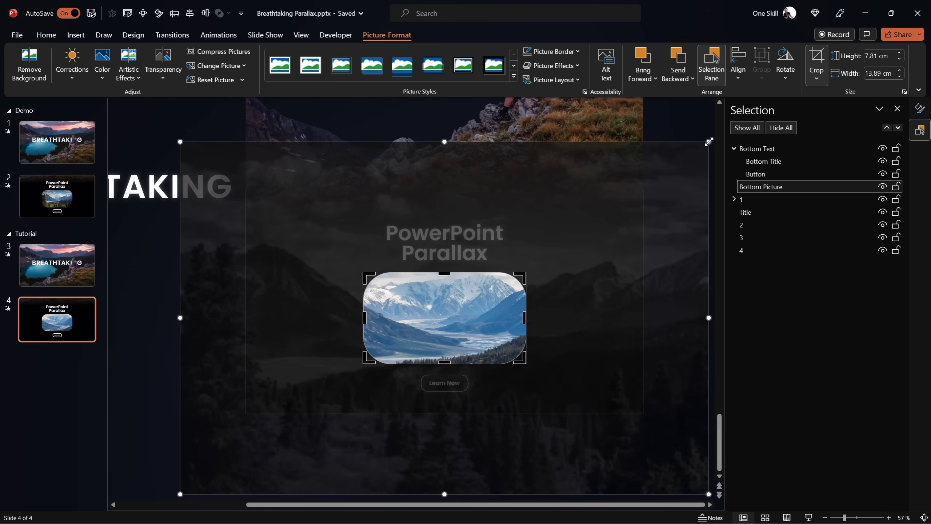
left_click_drag(709, 141, 593, 346)
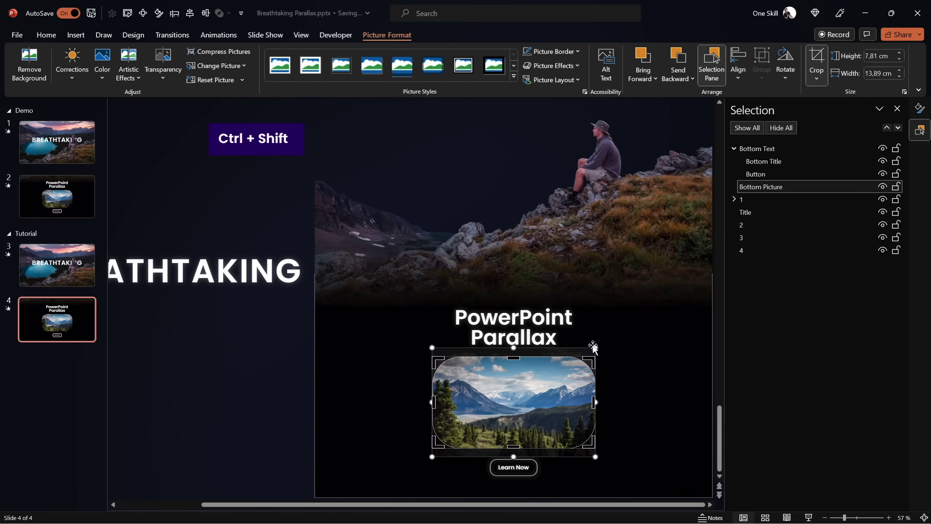
left_click(816, 58)
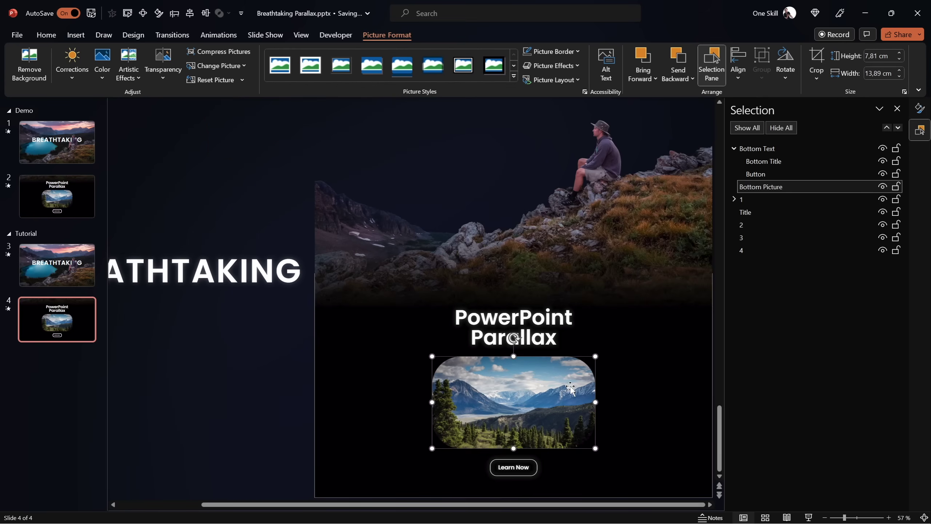
Nudge the Bottom Picture into place under the PowerPoint Parallax title and return to slide 3
left_click(81, 272)
left_click_drag(718, 282, 715, 355)
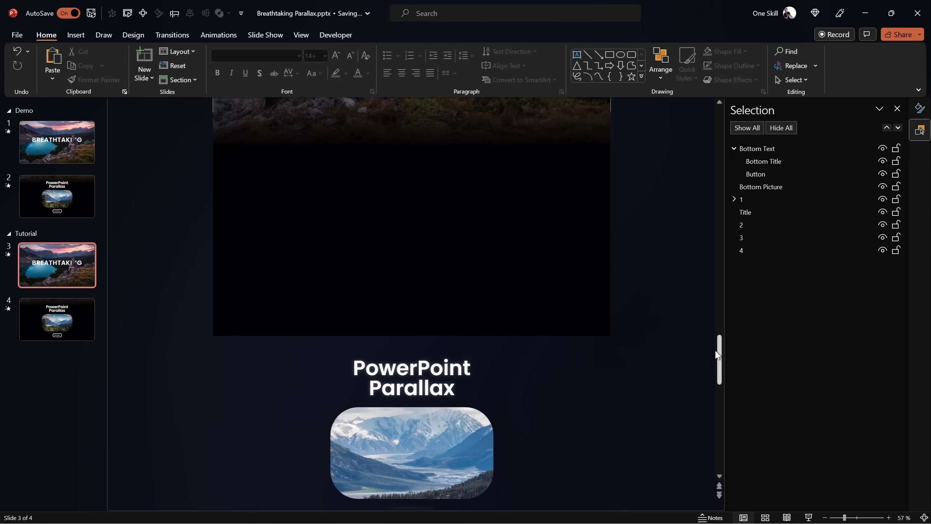
left_click(84, 325)
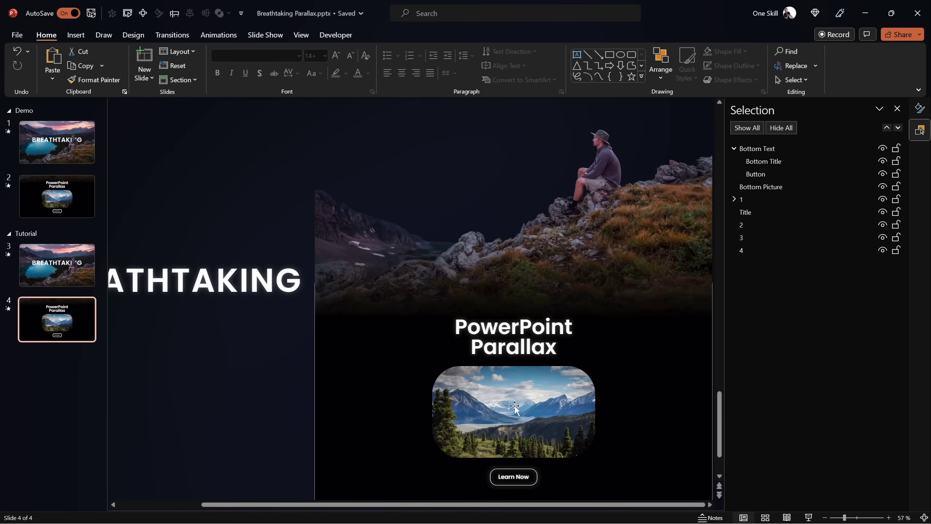
left_click(69, 267)
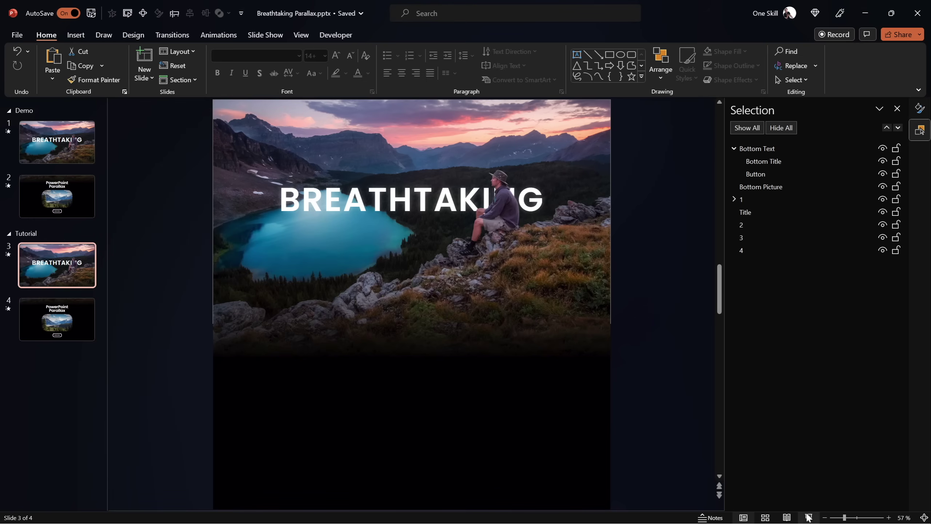